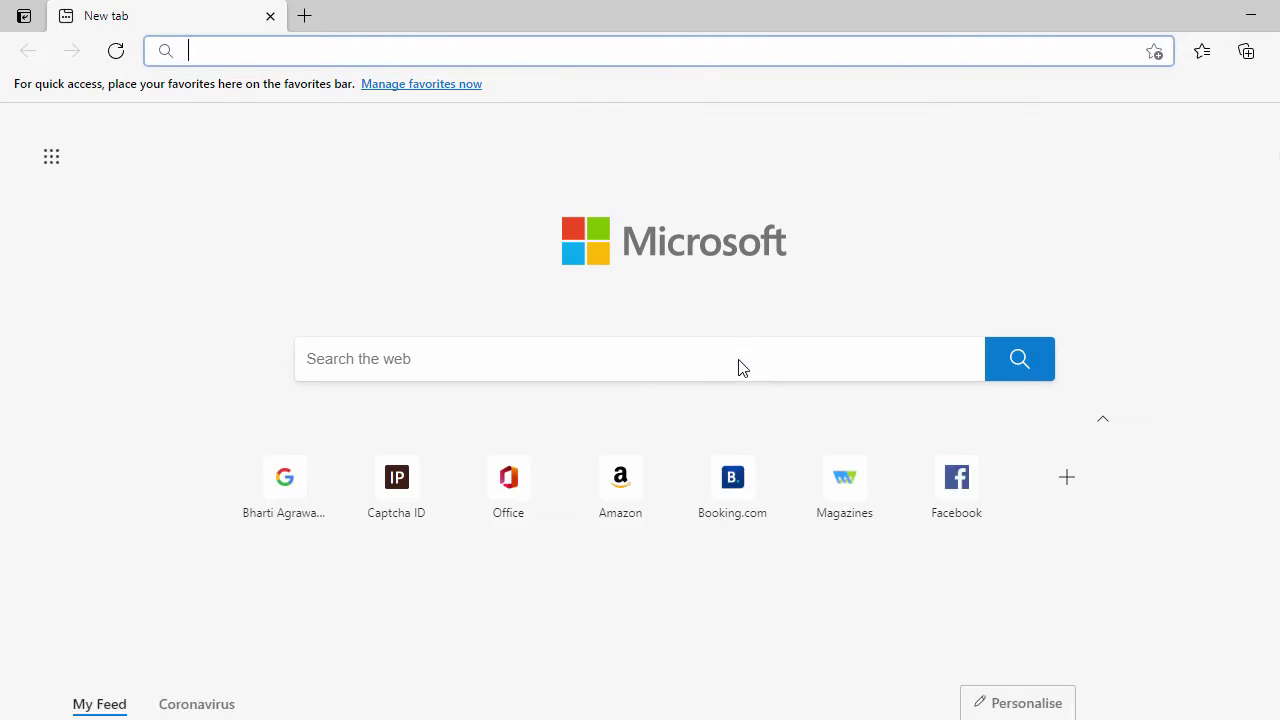
# Search the web in Edge for 'google chrome download' and scroll the Bing results.
pyautogui.click(740, 360)
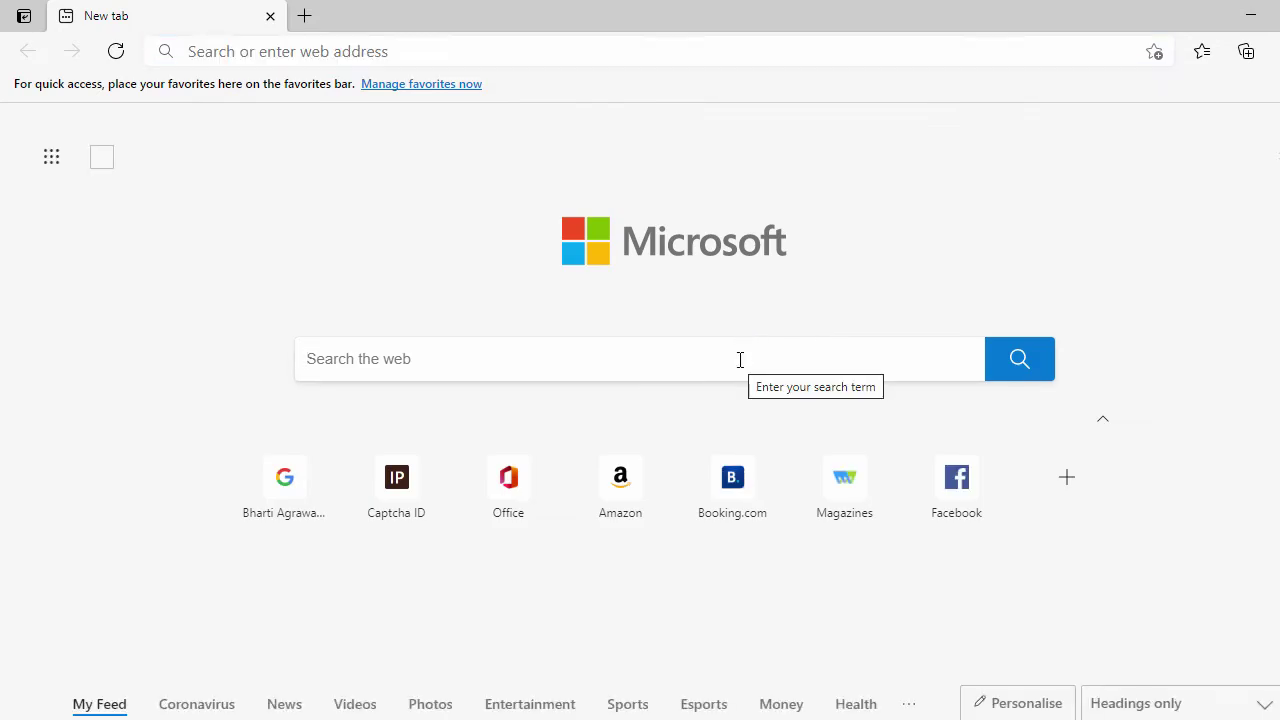
pyautogui.write('google h')
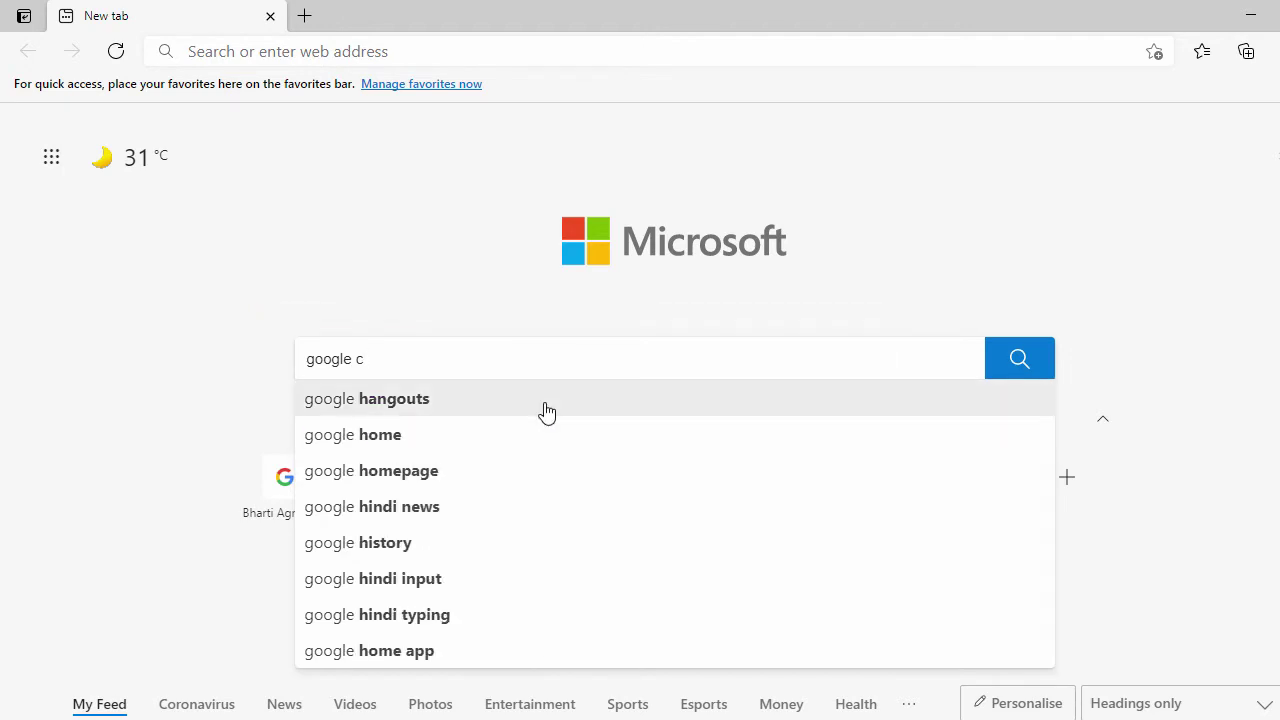
pyautogui.write('h')
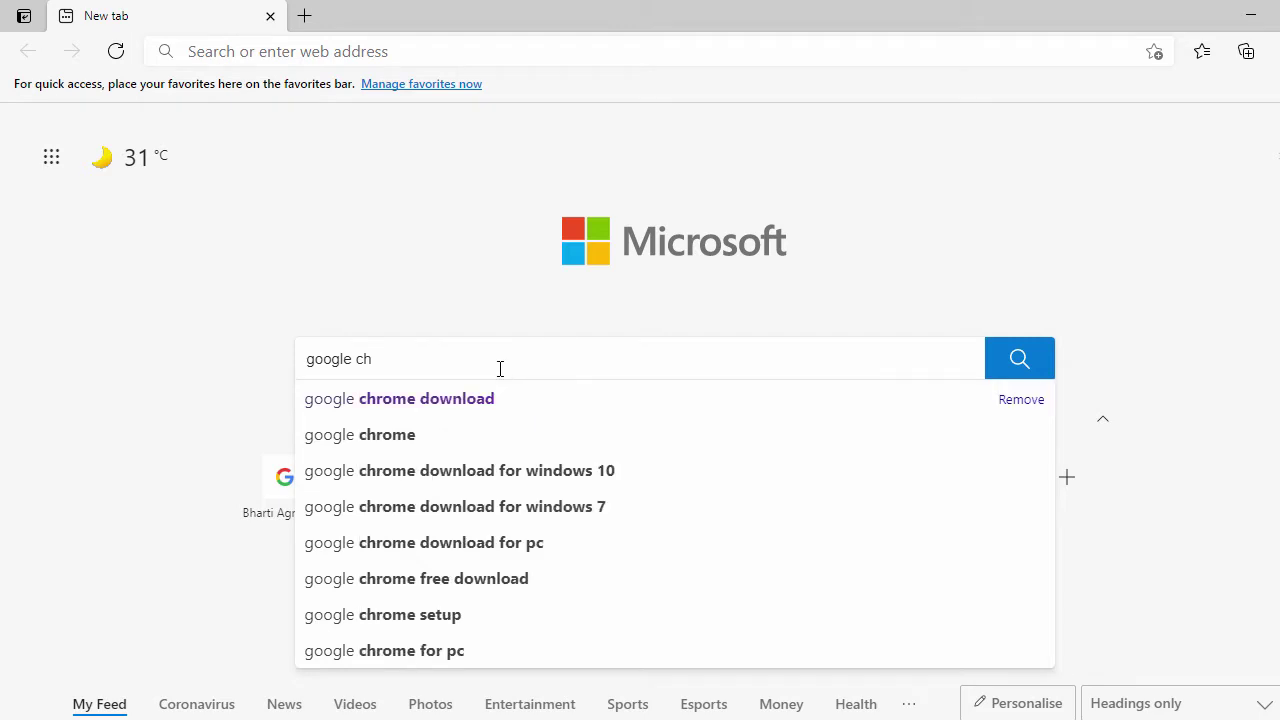
pyautogui.click(478, 400)
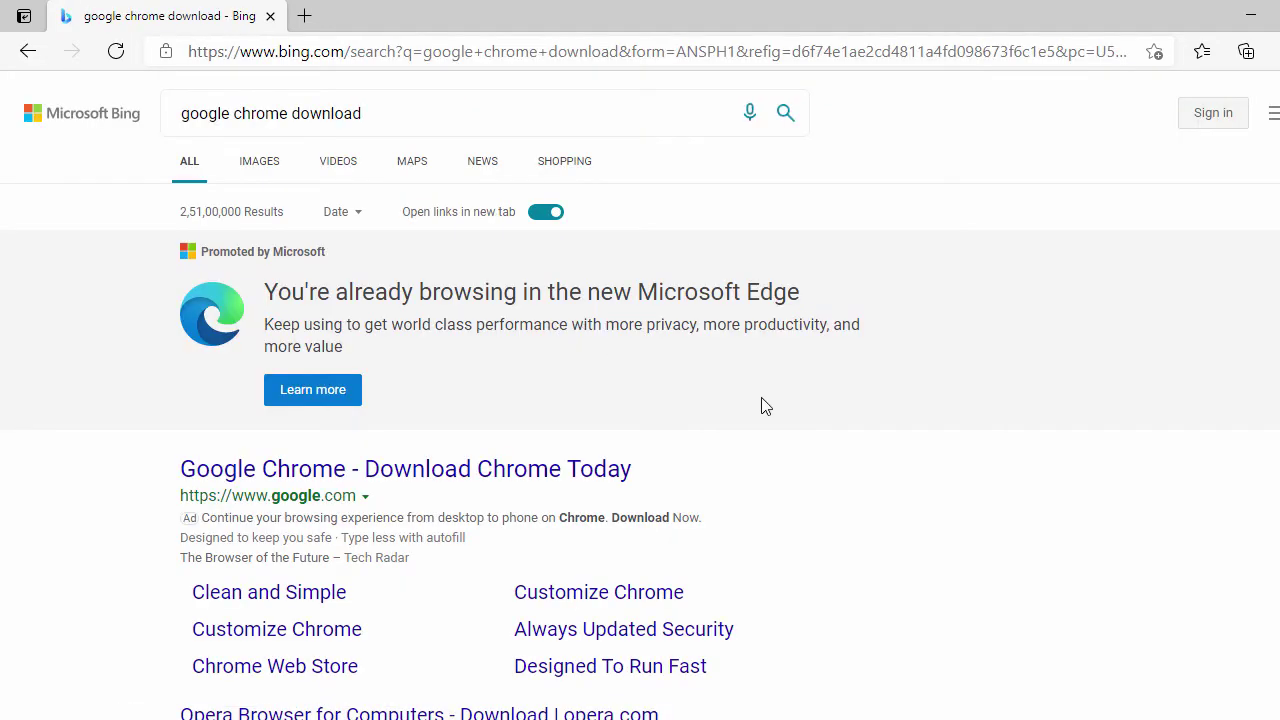
pyautogui.scroll(-1, 765, 405)
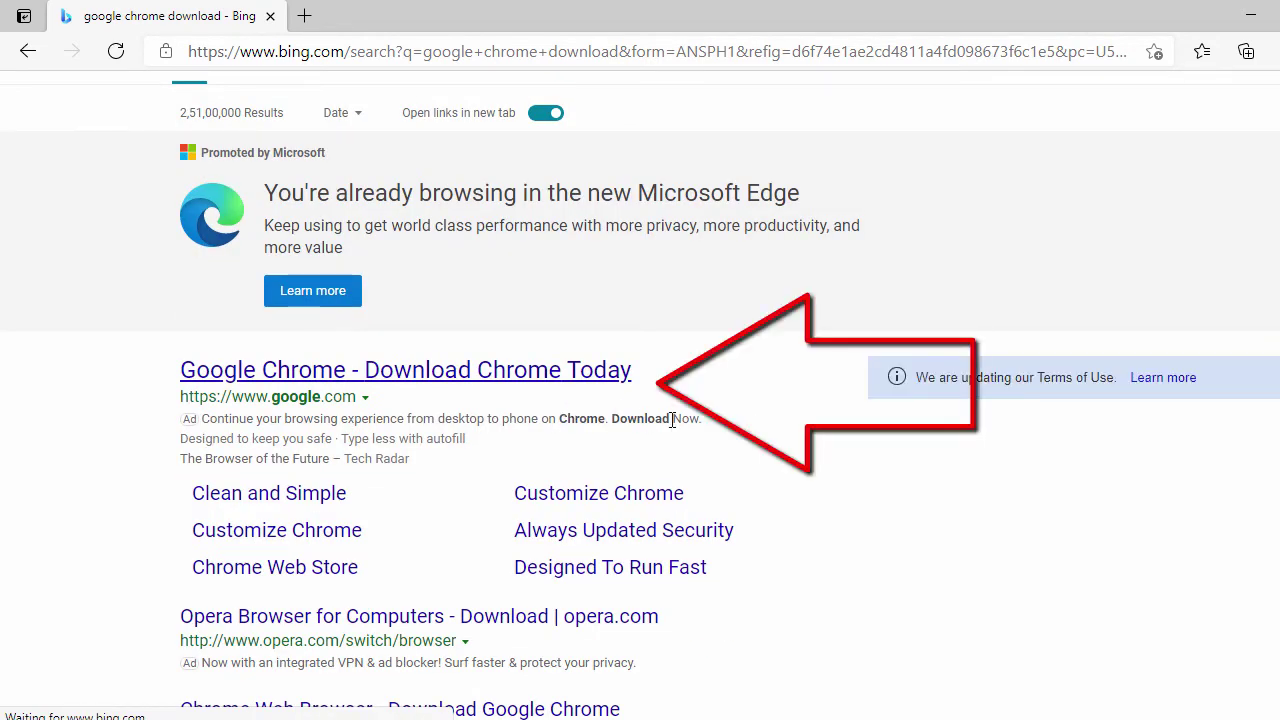
# Open the 'Download Chrome Today' result and scroll down the Chrome download page.
pyautogui.click(510, 380)
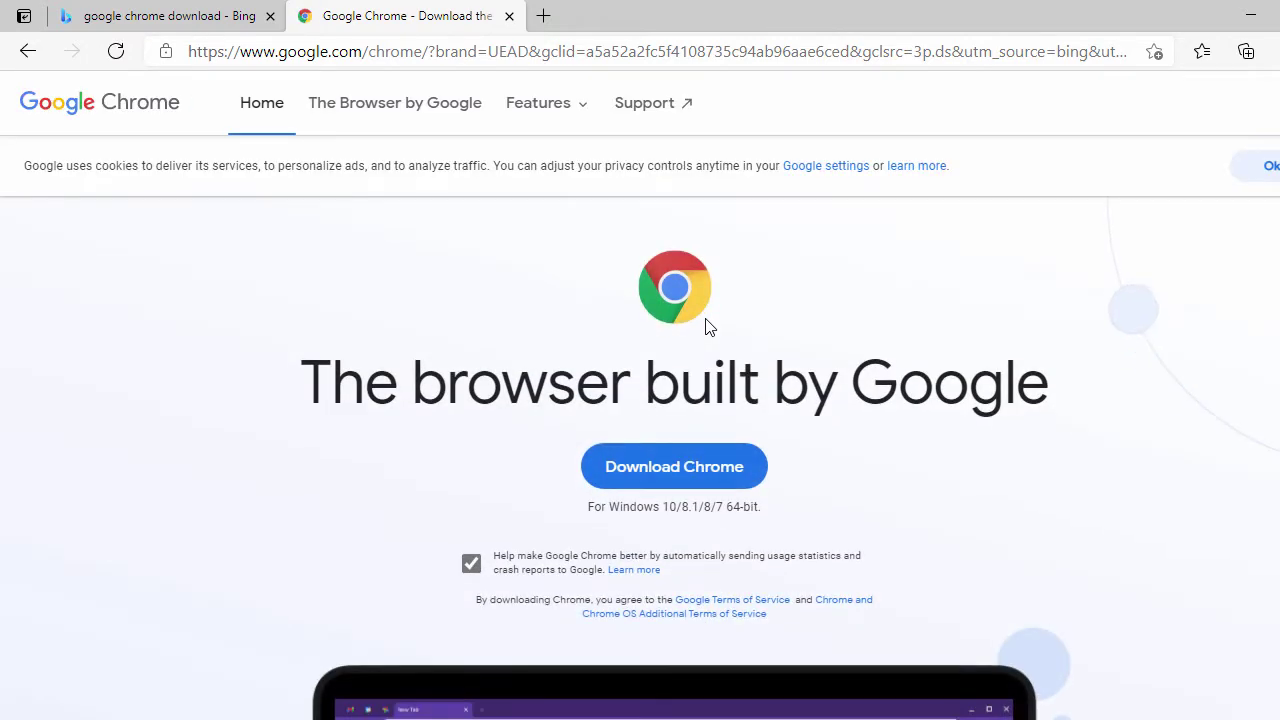
pyautogui.scroll(-1, 705, 327)
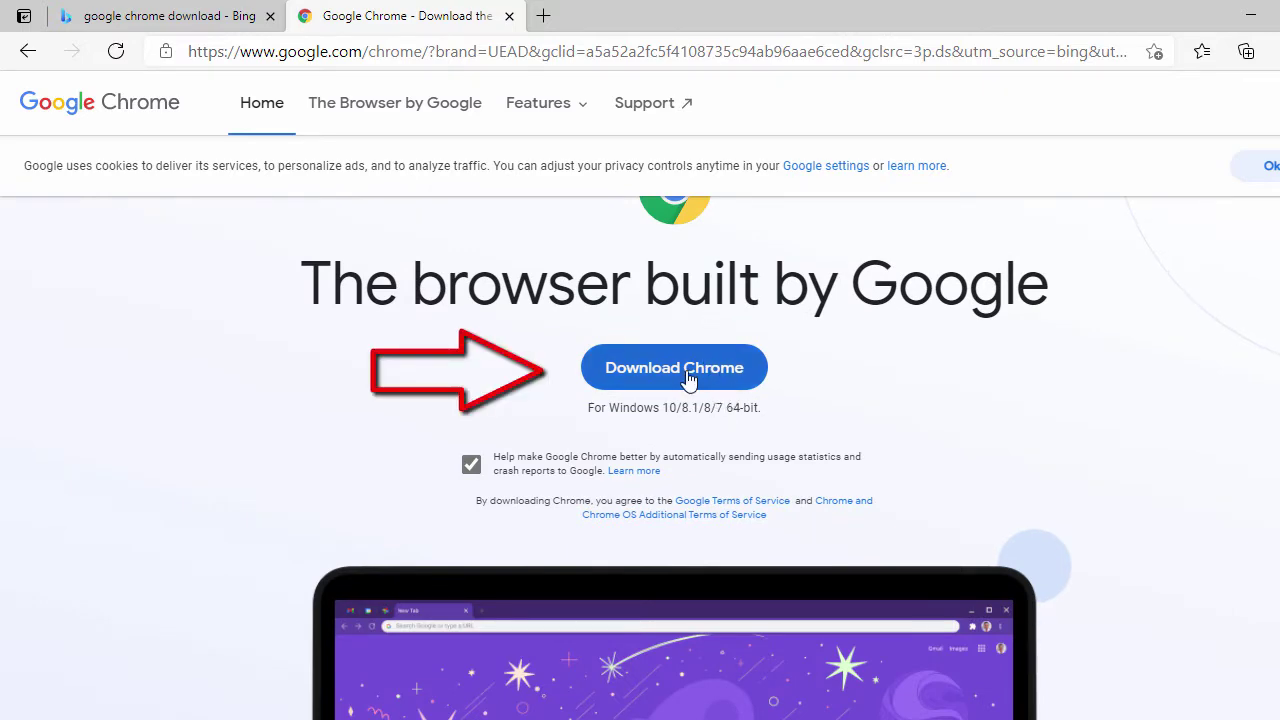
pyautogui.scroll(-12, 840, 391)
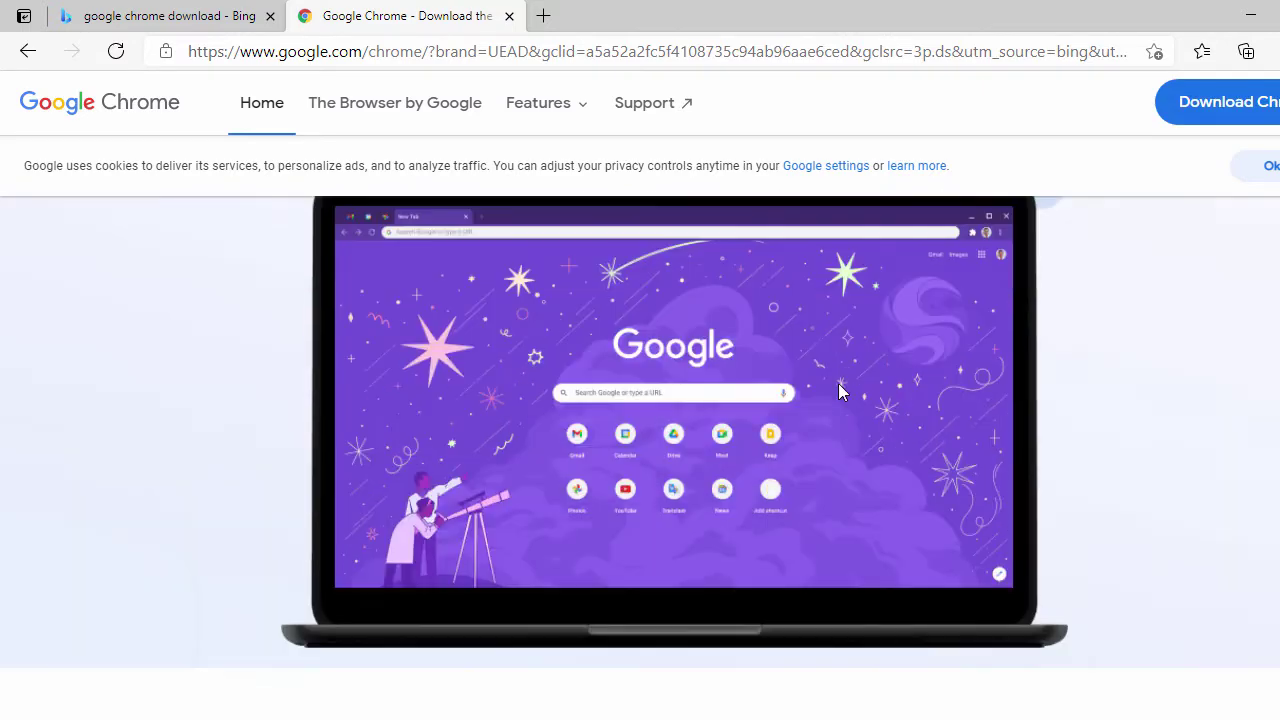
pyautogui.scroll(-10, 840, 395)
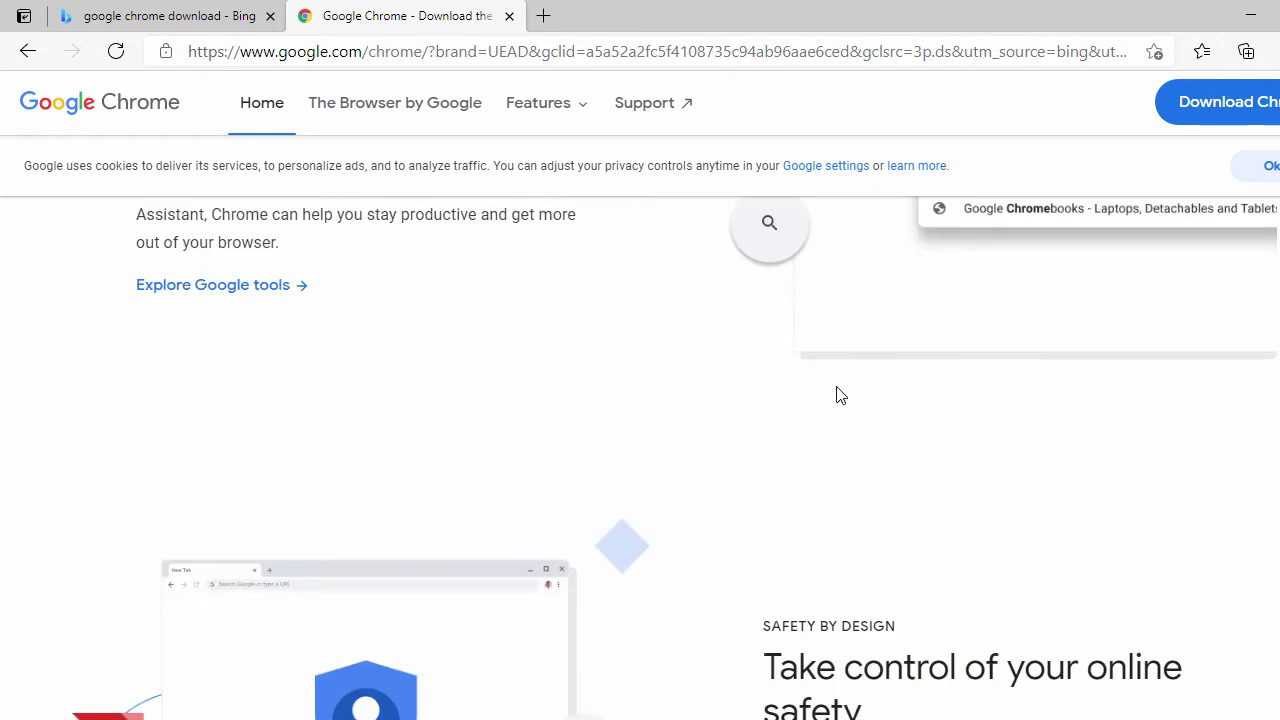
pyautogui.scroll(-8, 840, 395)
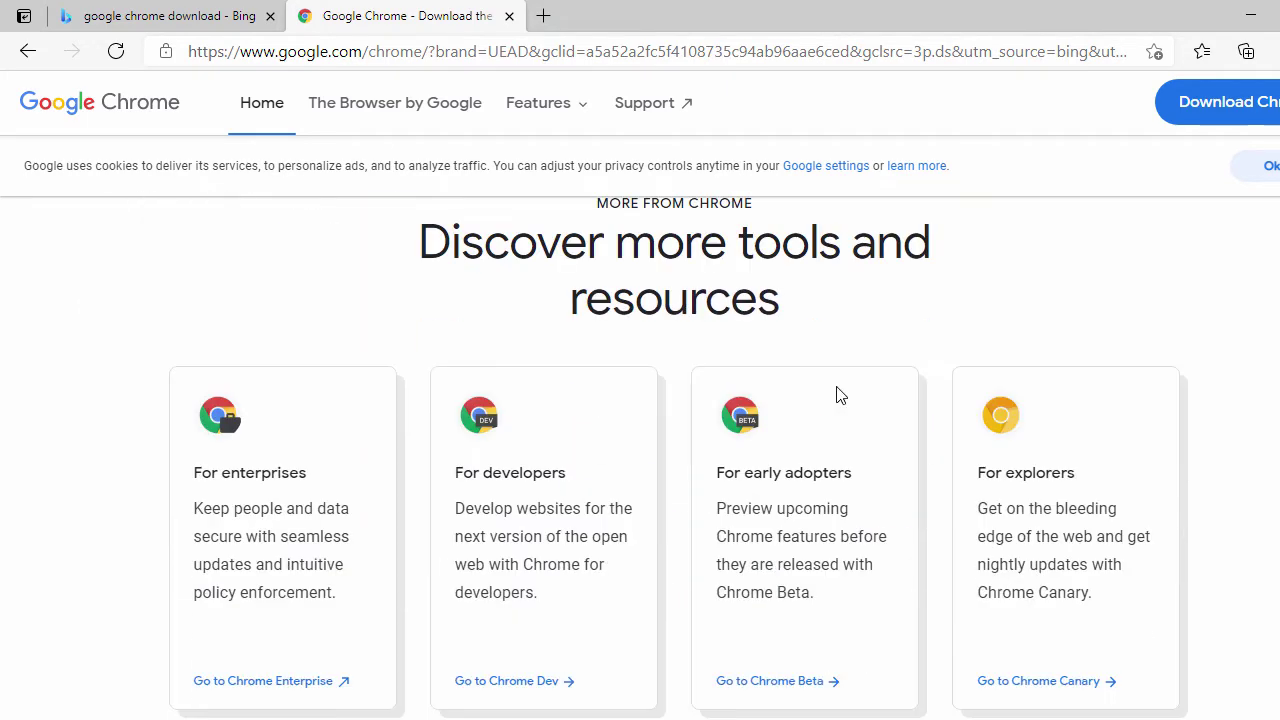
pyautogui.scroll(-2, 836, 395)
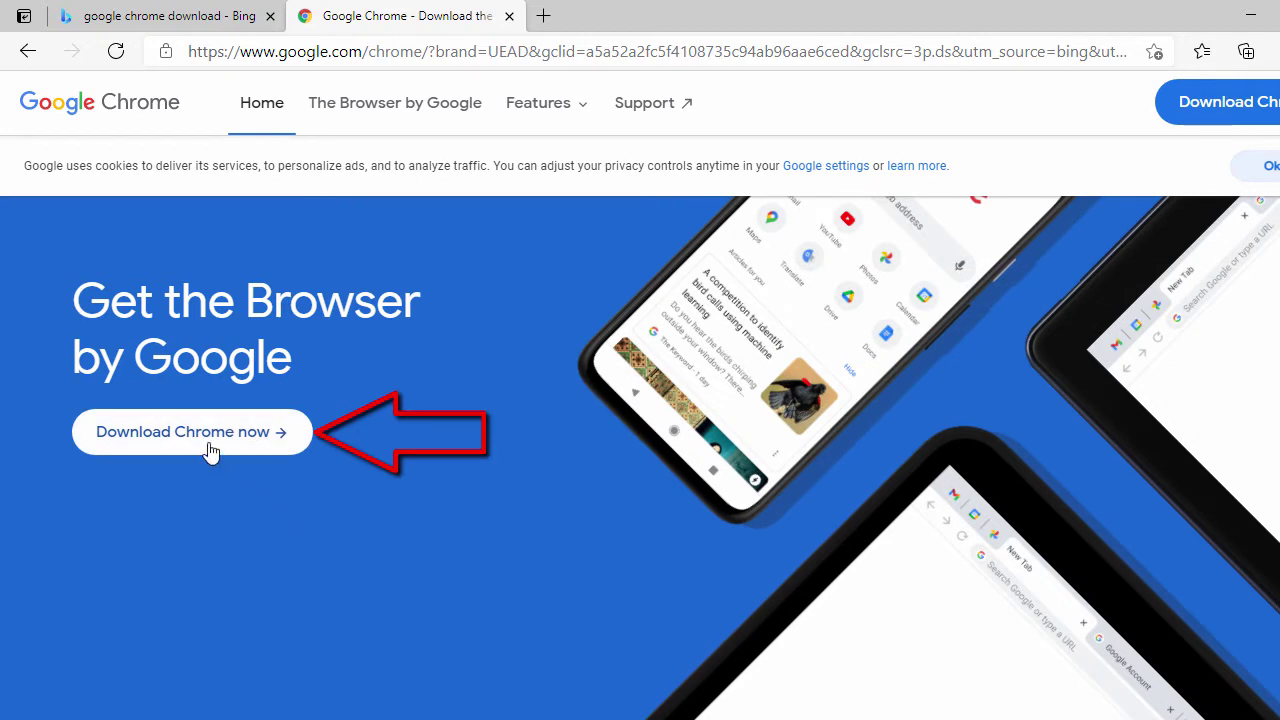
# Download ChromeSetup.exe with usage statistics sharing turned off, then minimize Edge.
pyautogui.click(208, 444)
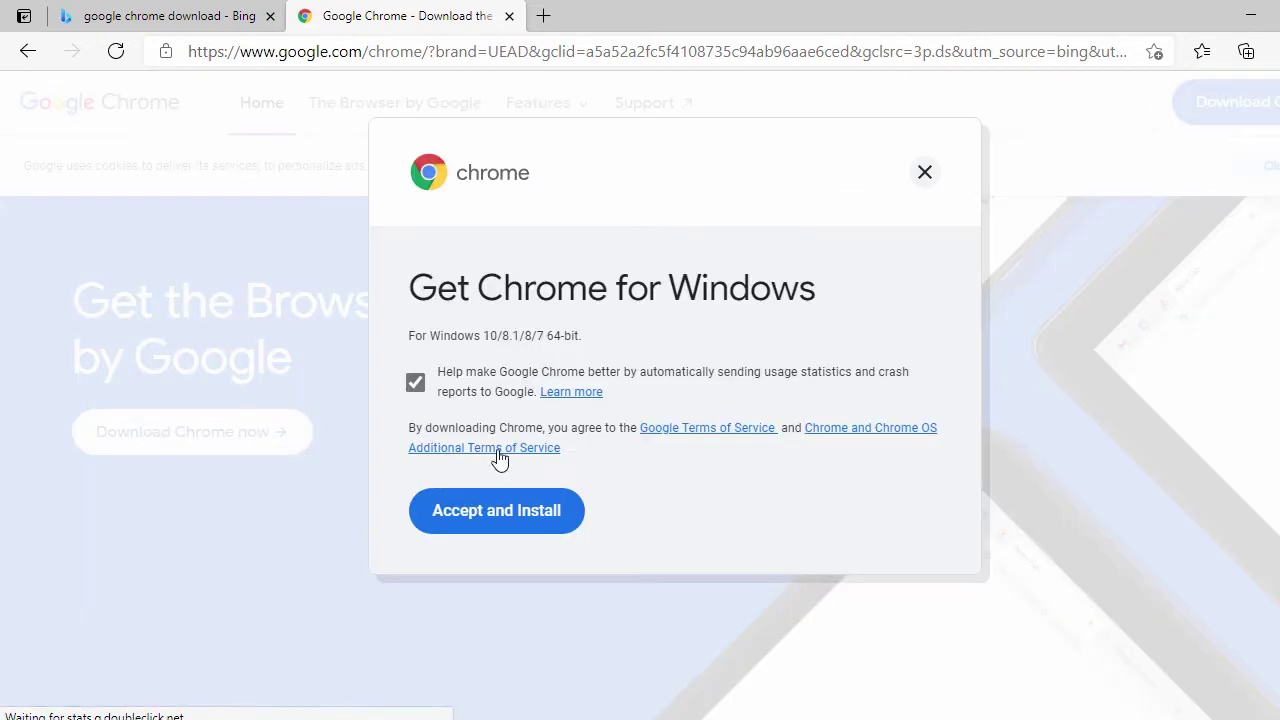
pyautogui.click(417, 384)
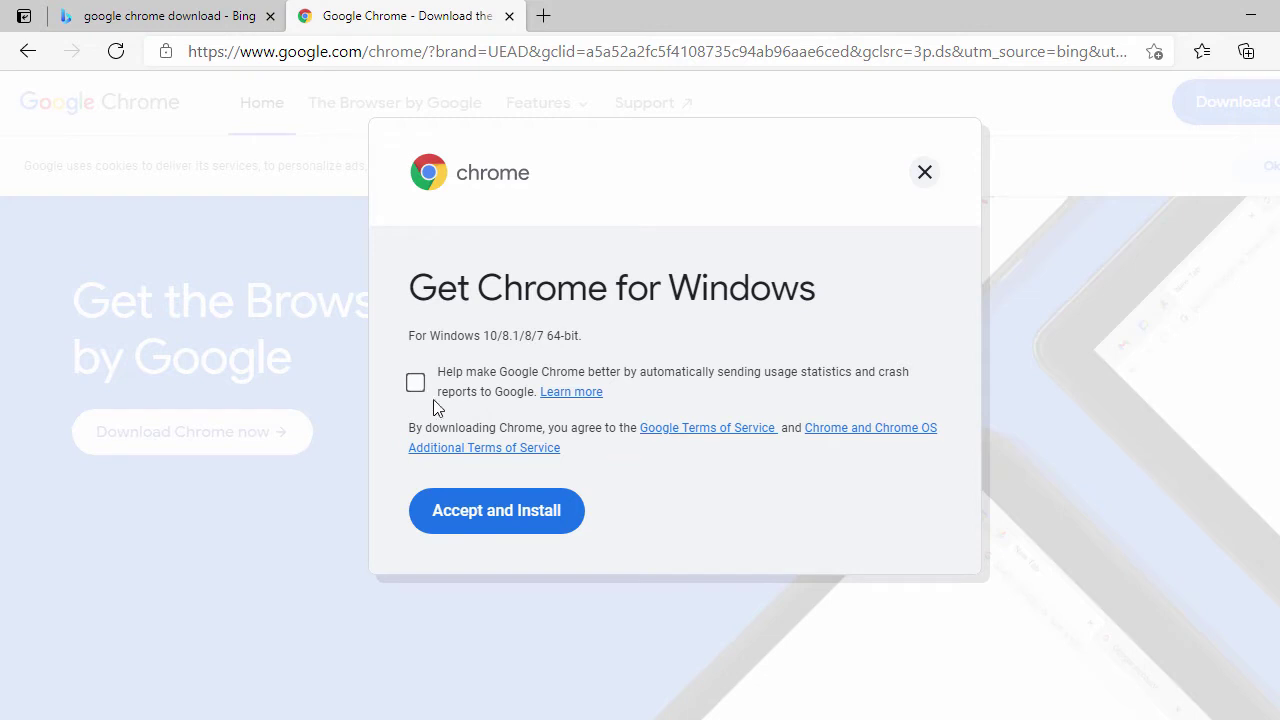
pyautogui.click(485, 515)
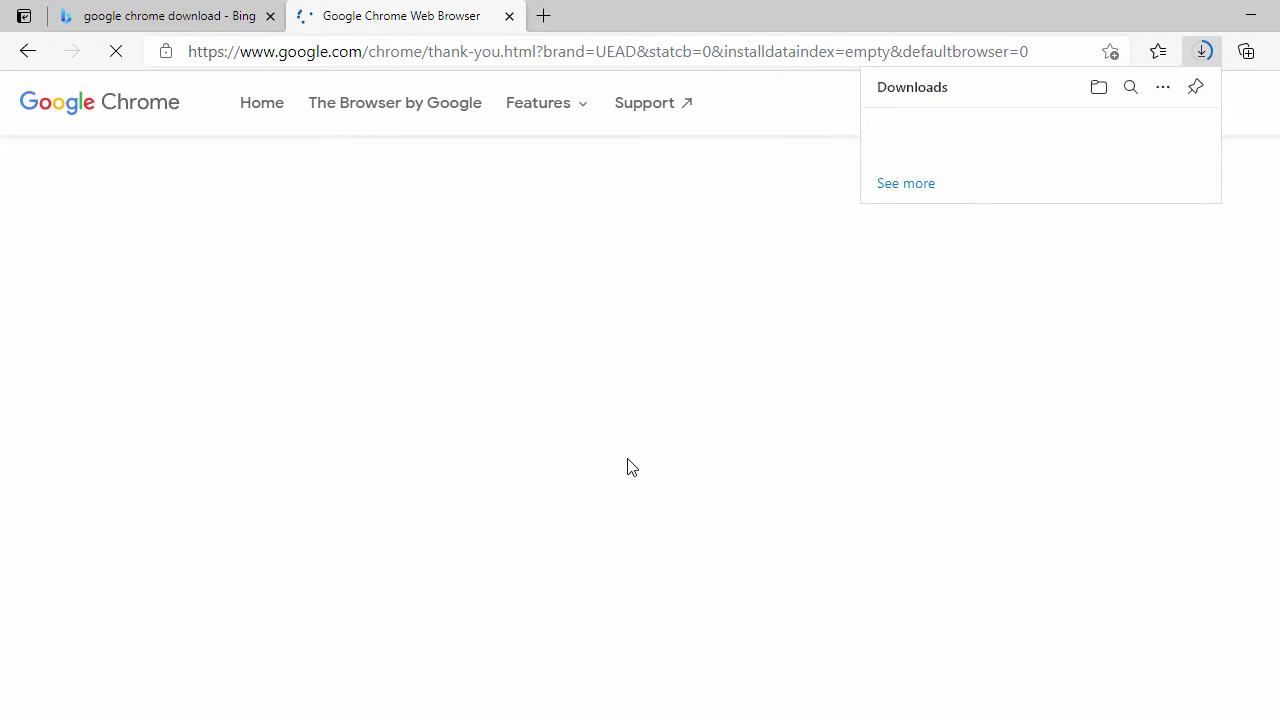
pyautogui.moveTo(997, 160)
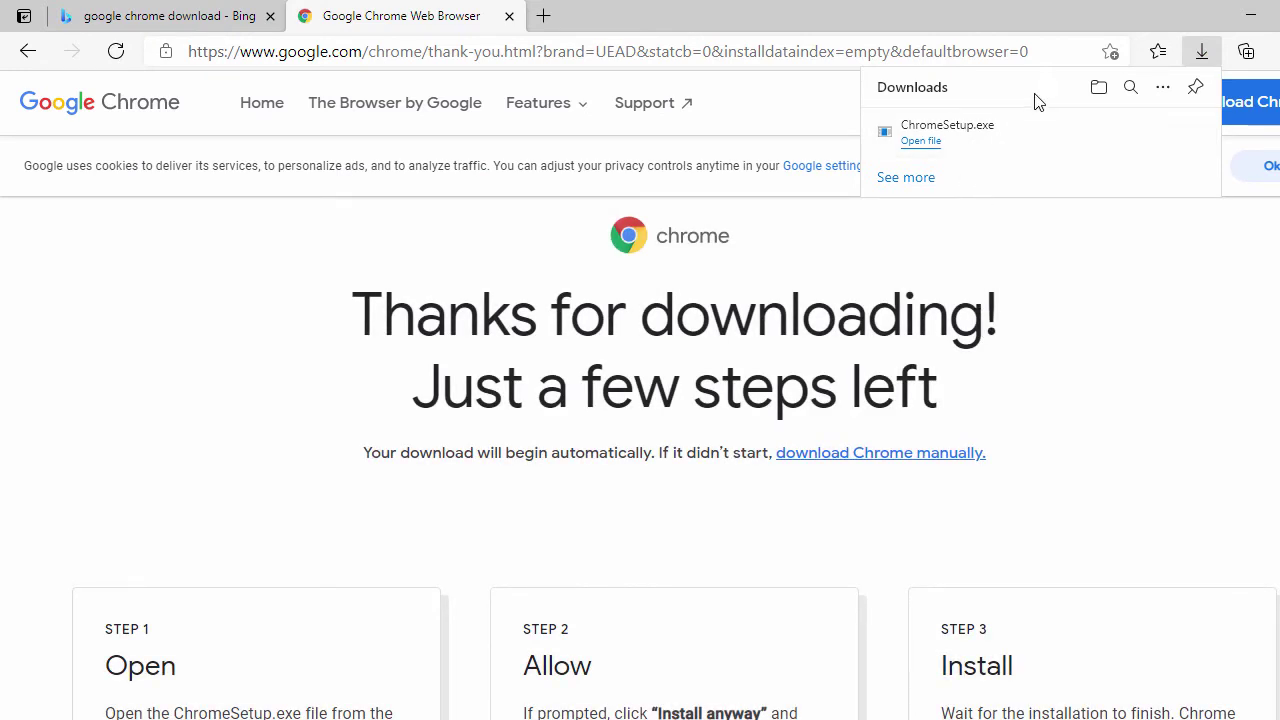
pyautogui.click(1252, 14)
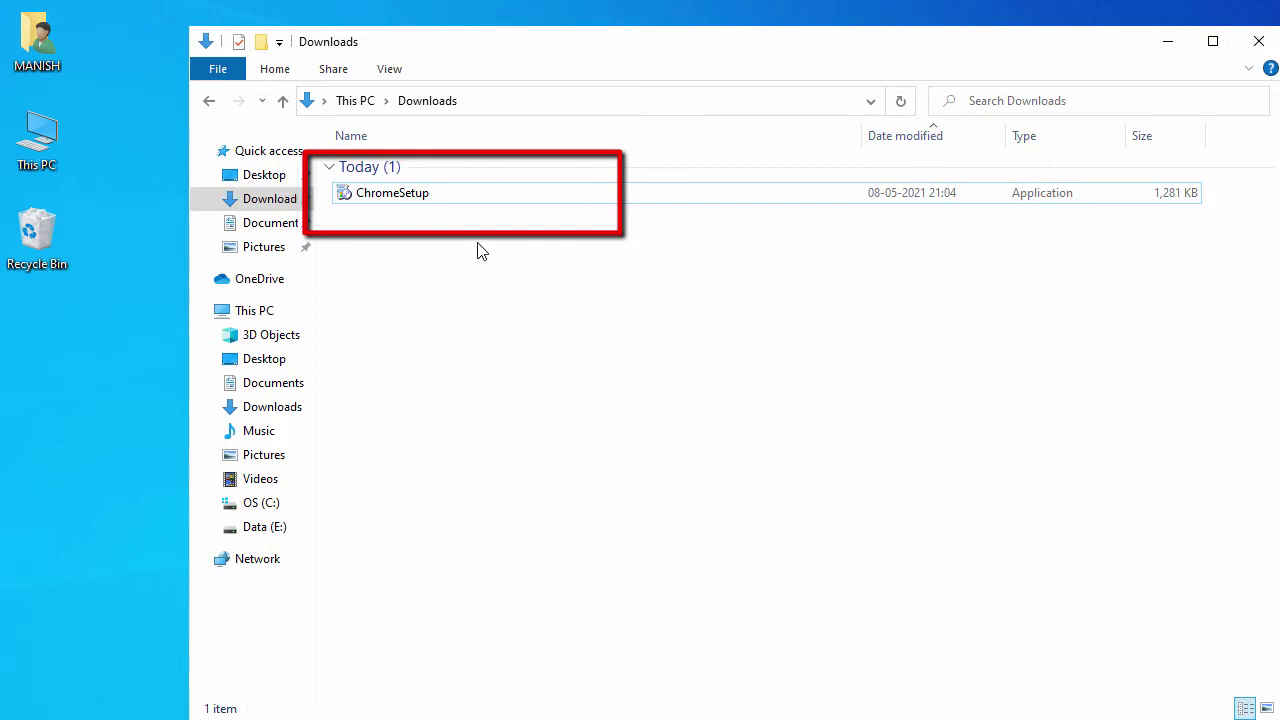
# Run ChromeSetup from the Downloads folder to install Chrome, then minimize Explorer.
pyautogui.click(402, 200)
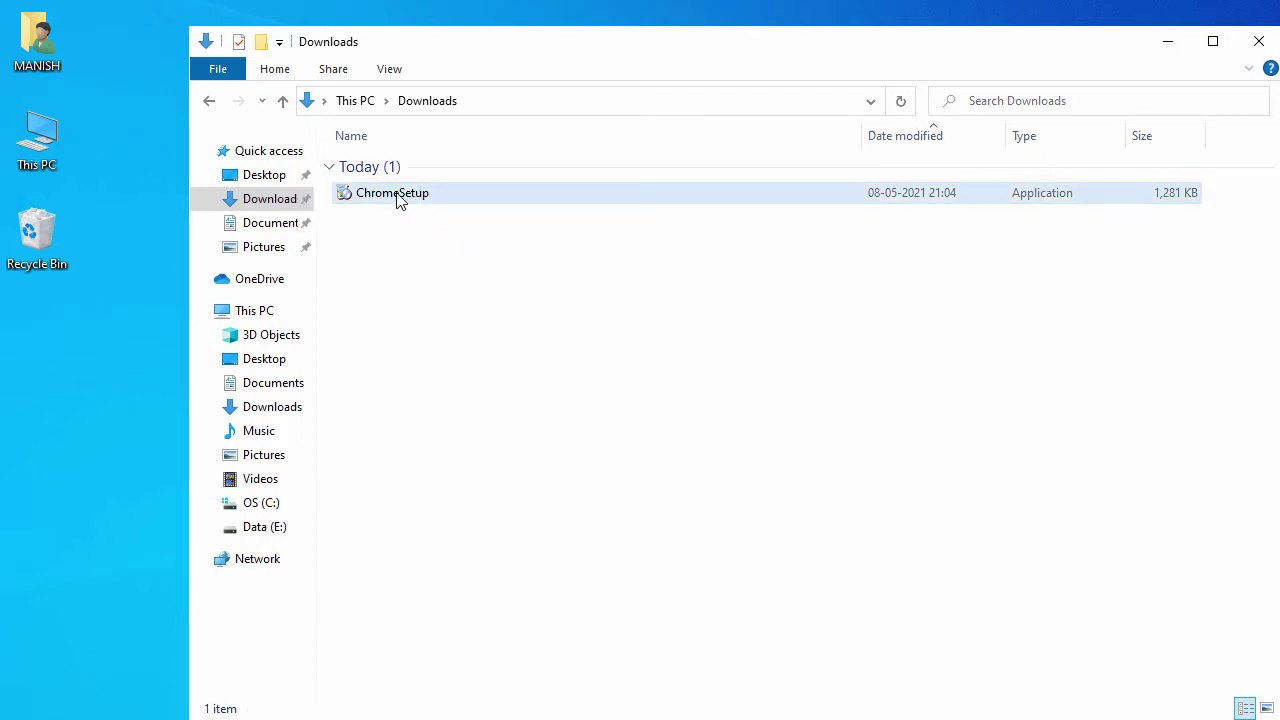
pyautogui.doubleClick(398, 200)
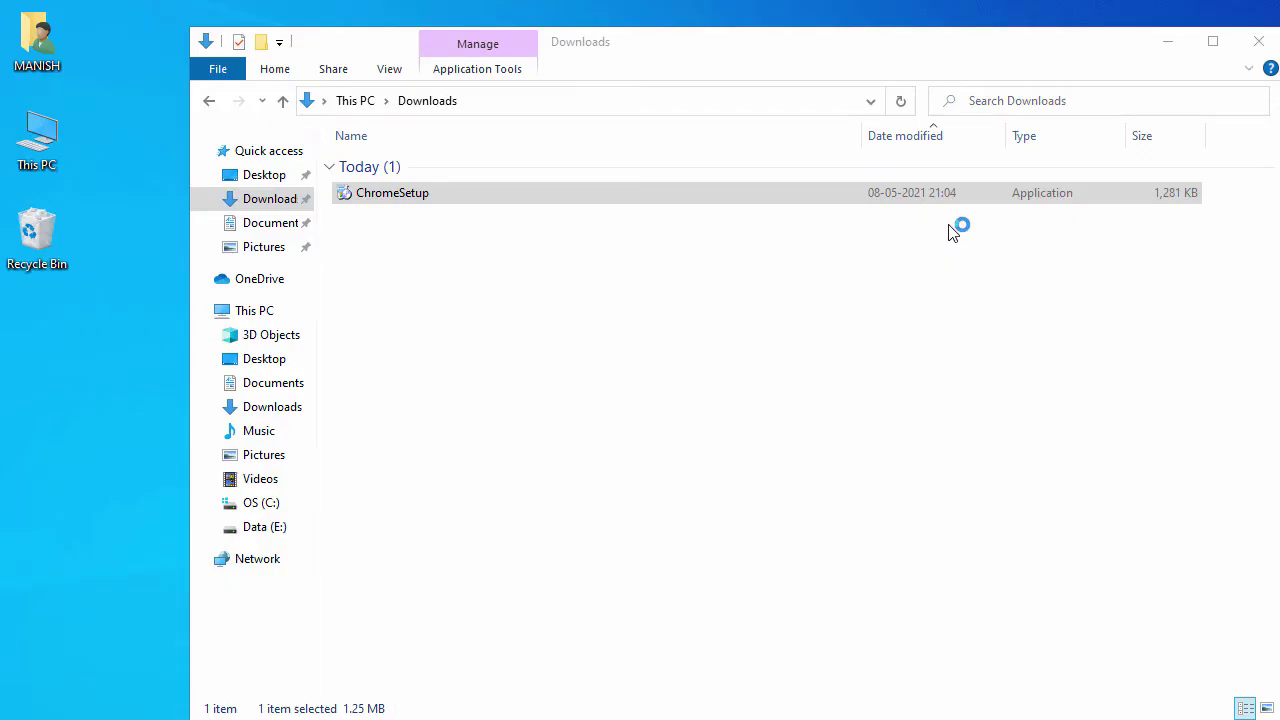
pyautogui.click(1167, 42)
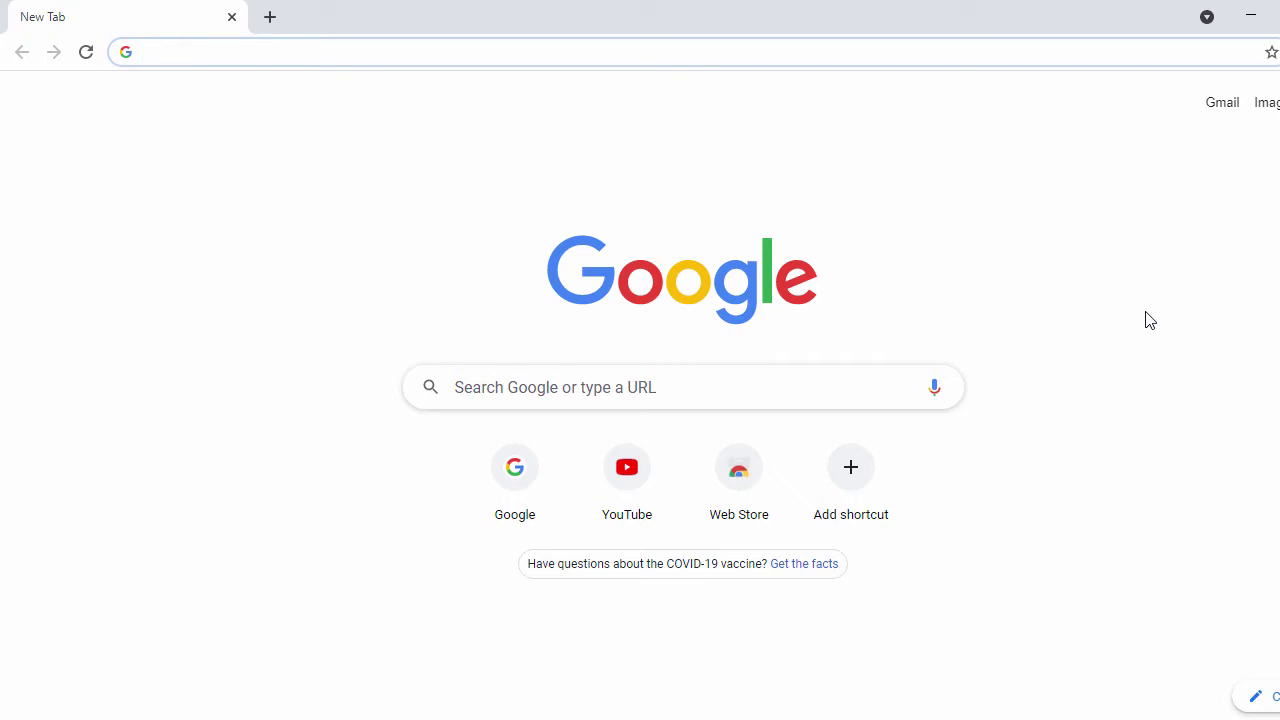
# Search Google in Chrome for 'dark mode extension chrome' from the New Tab page.
pyautogui.click(1250, 15)
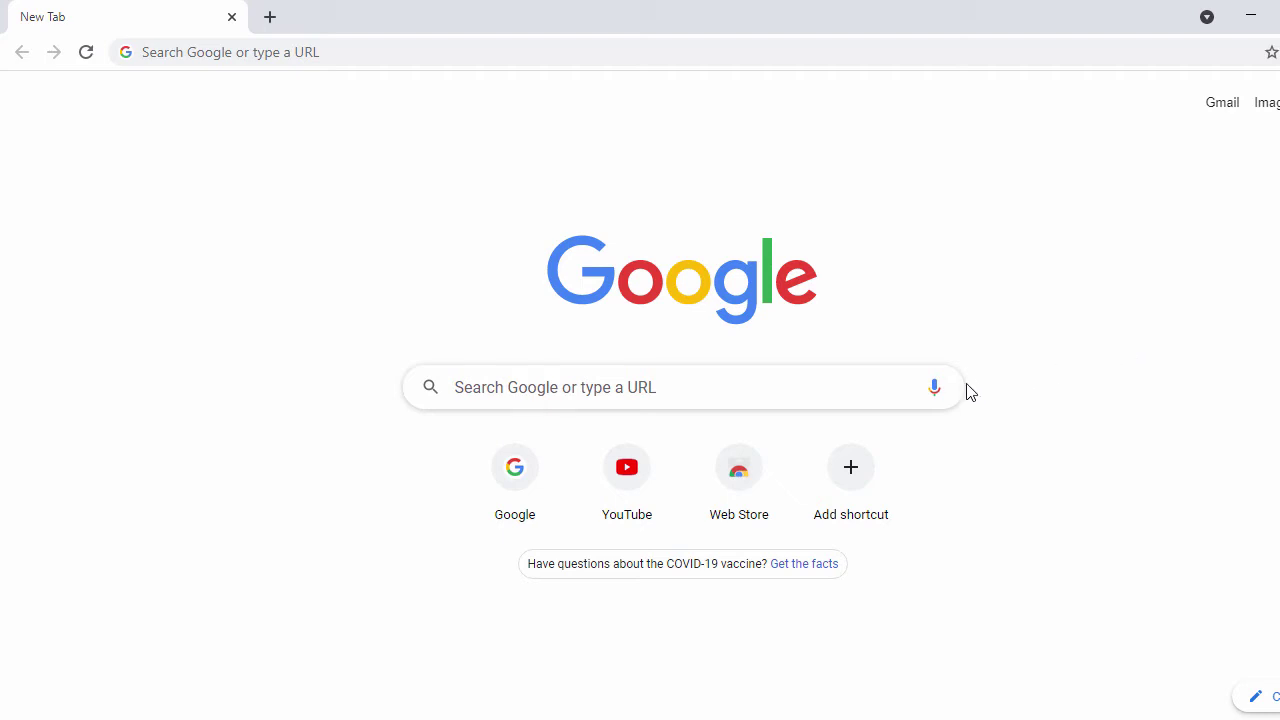
pyautogui.click(861, 391)
pyautogui.write('dar')
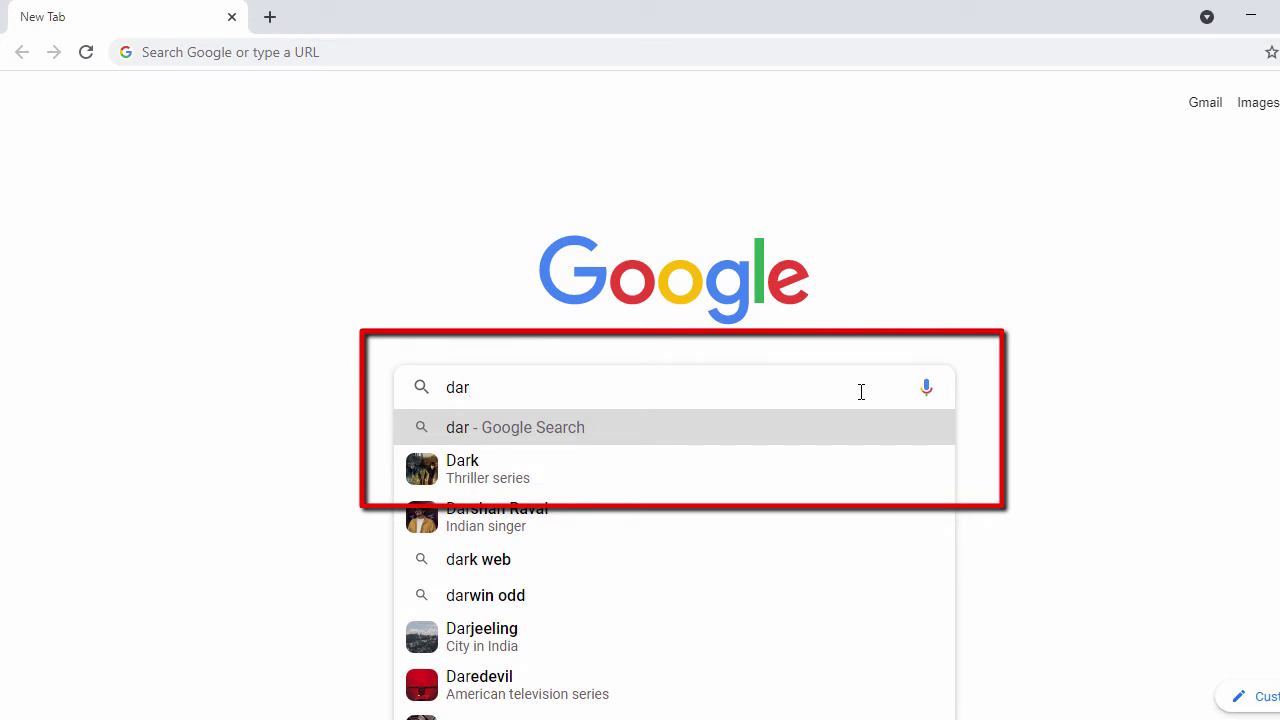
pyautogui.write('k m')
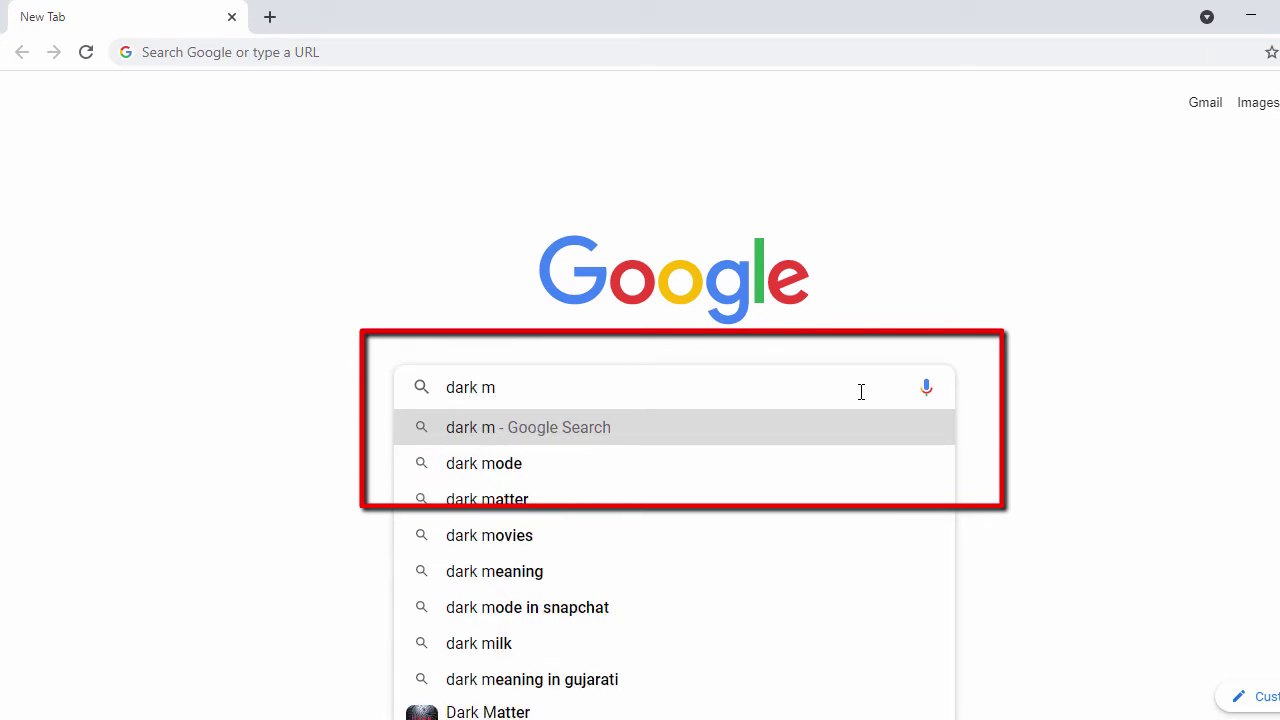
pyautogui.write('ode ex')
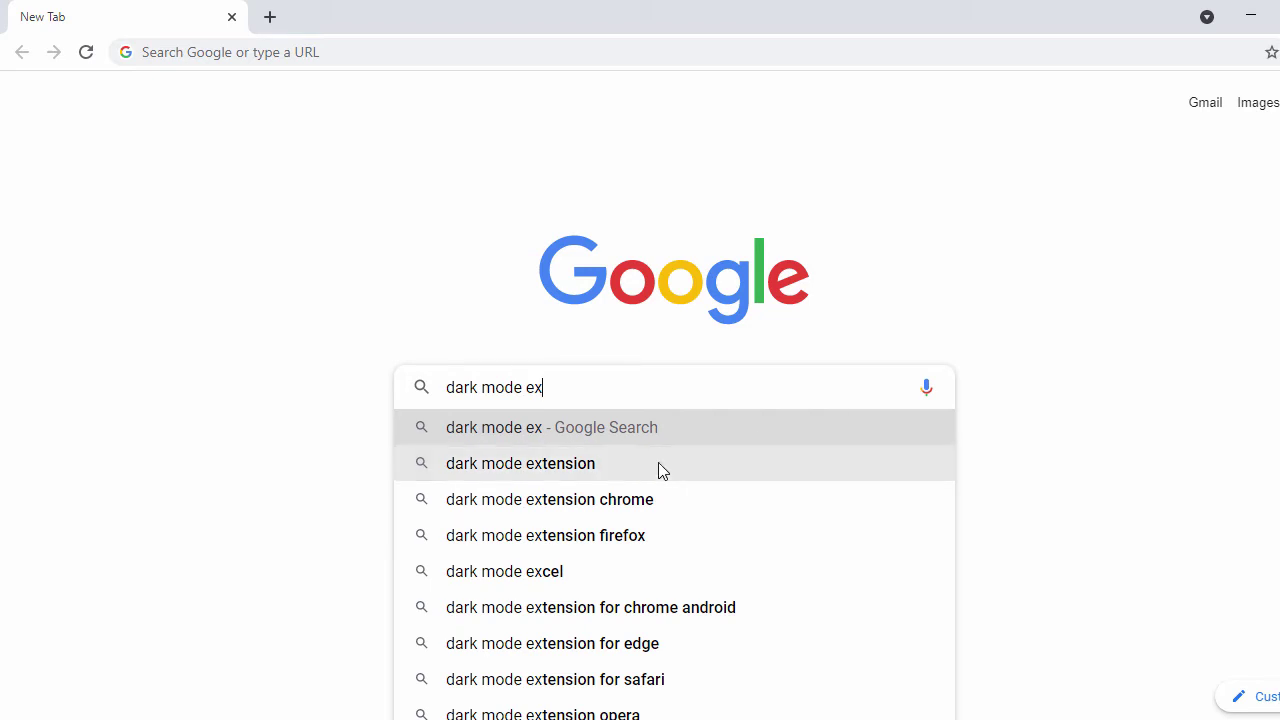
pyautogui.click(660, 490)
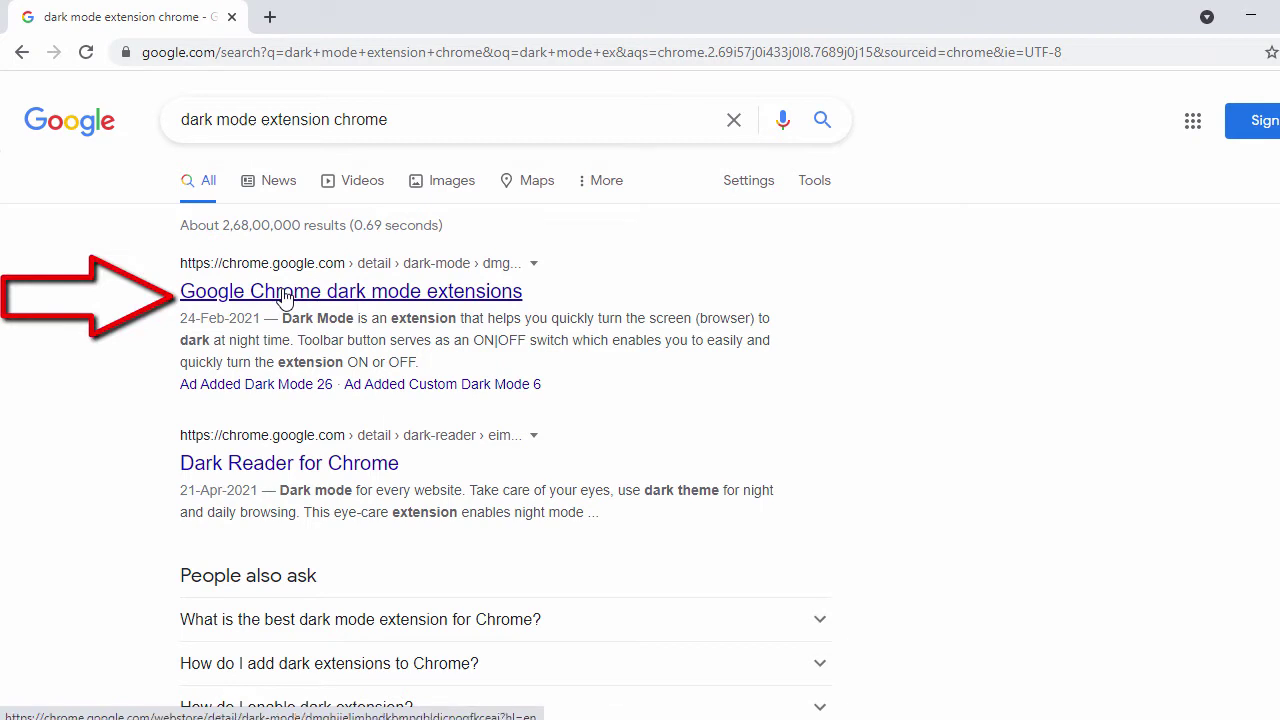
# Add the Dark Mode extension to Chrome from its Web Store page and confirm.
pyautogui.click(284, 297)
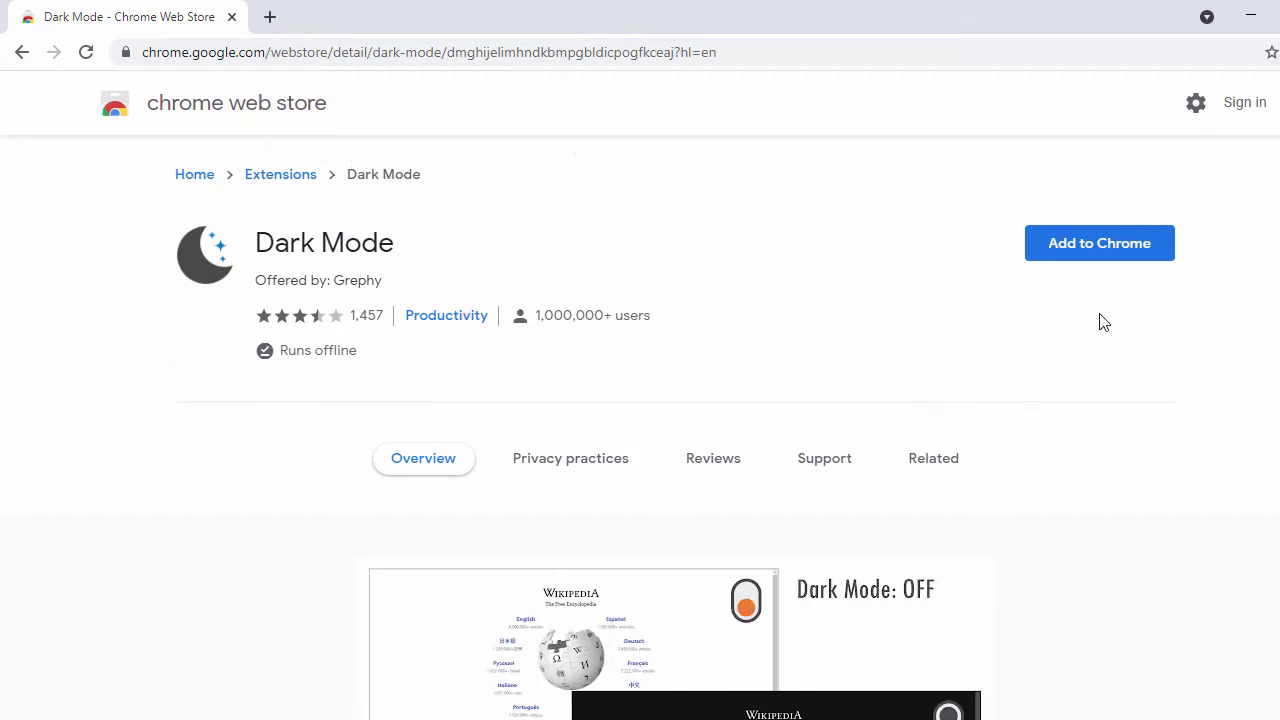
pyautogui.click(1072, 252)
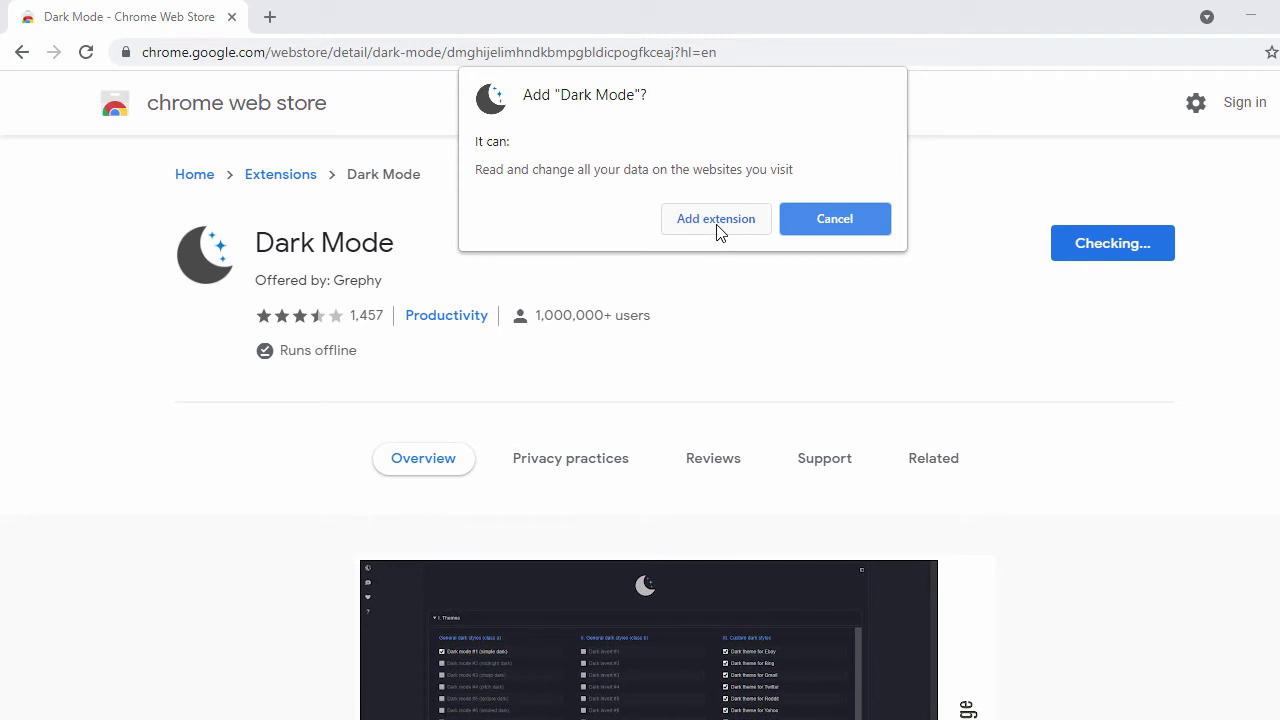
pyautogui.click(716, 225)
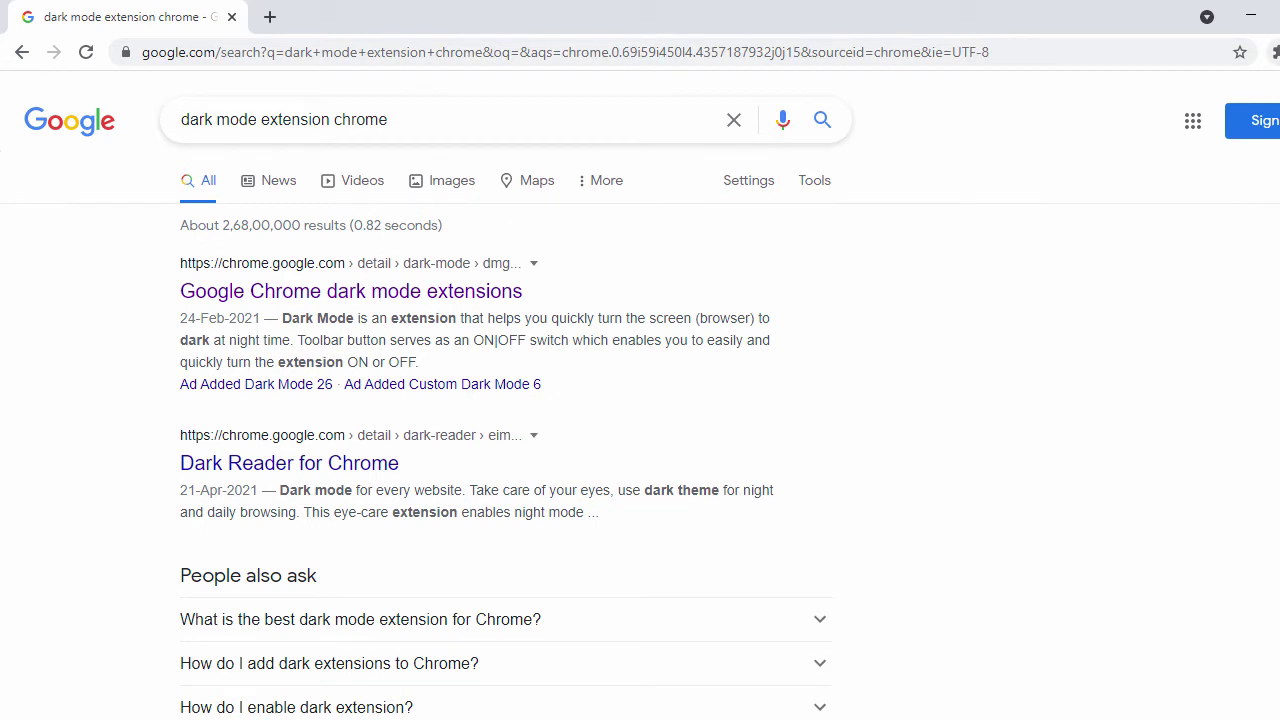
# Switch on the Dark Mode extension from the Extensions menu so results turn dark.
pyautogui.click(1276, 52)
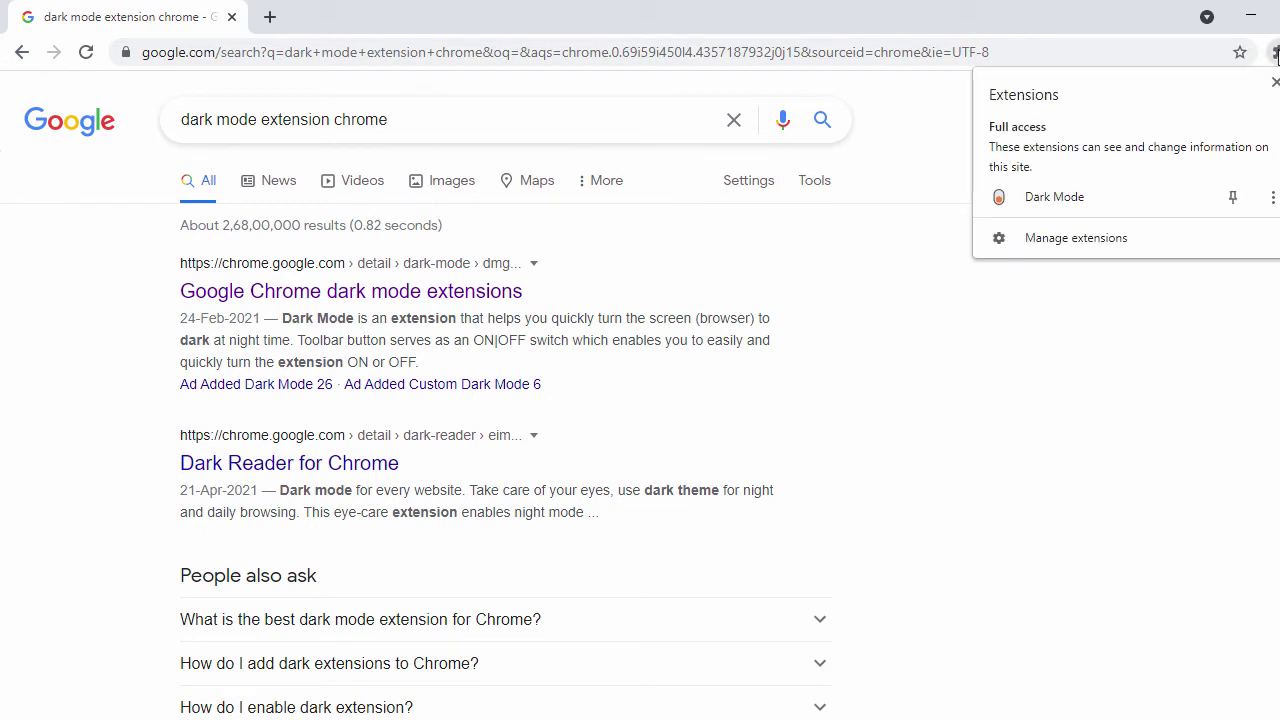
pyautogui.click(1001, 199)
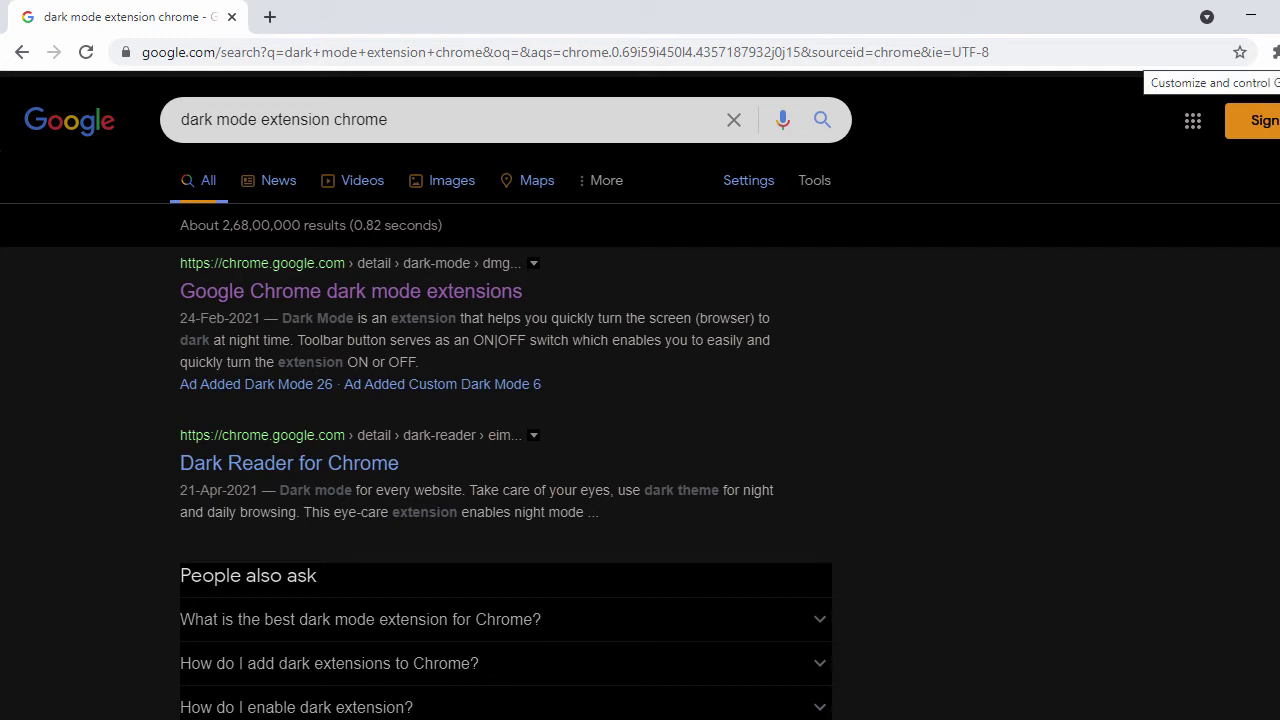
pyautogui.click(1278, 52)
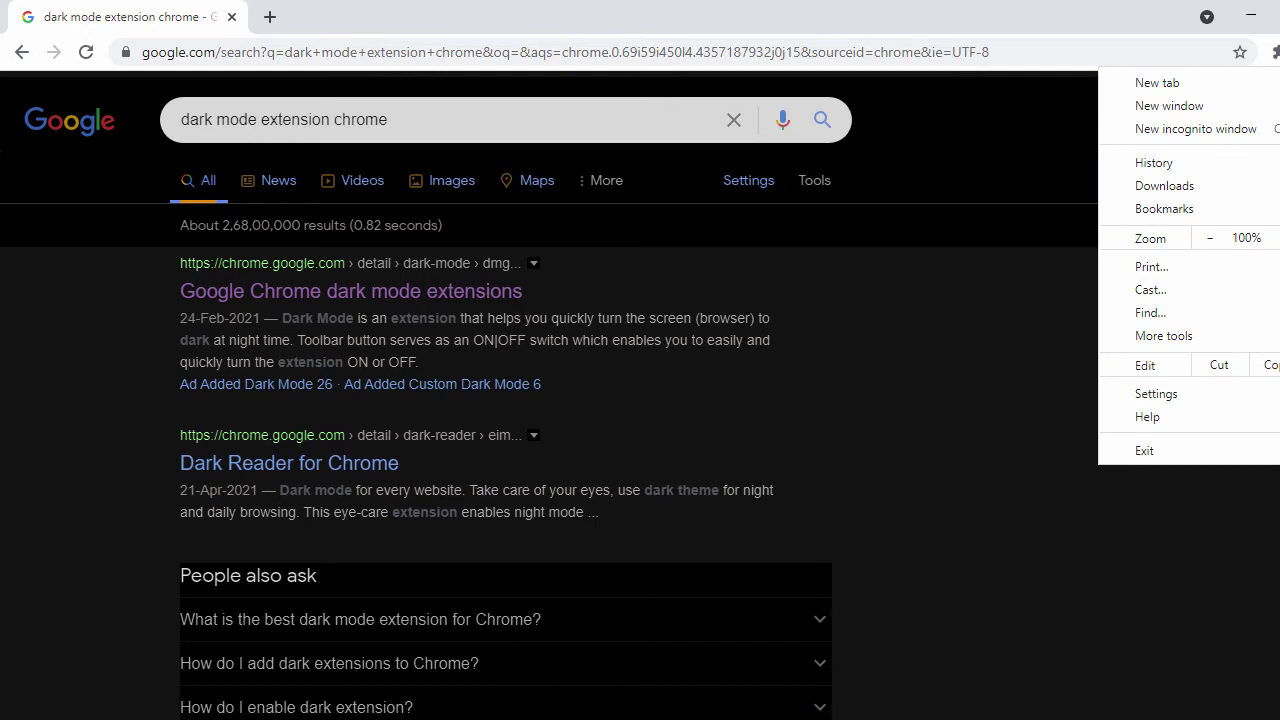
# Set the address-bar search engine to Yahoo! India and check it in a new tab.
pyautogui.click(1147, 396)
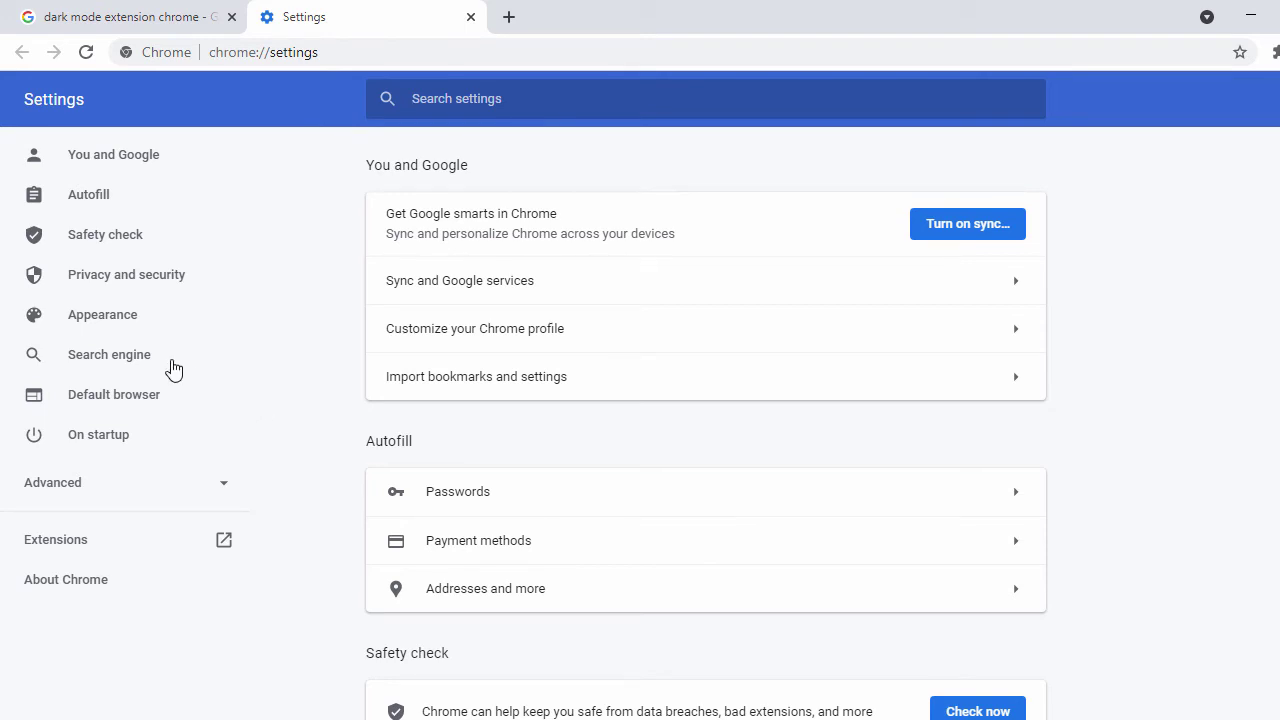
pyautogui.click(93, 362)
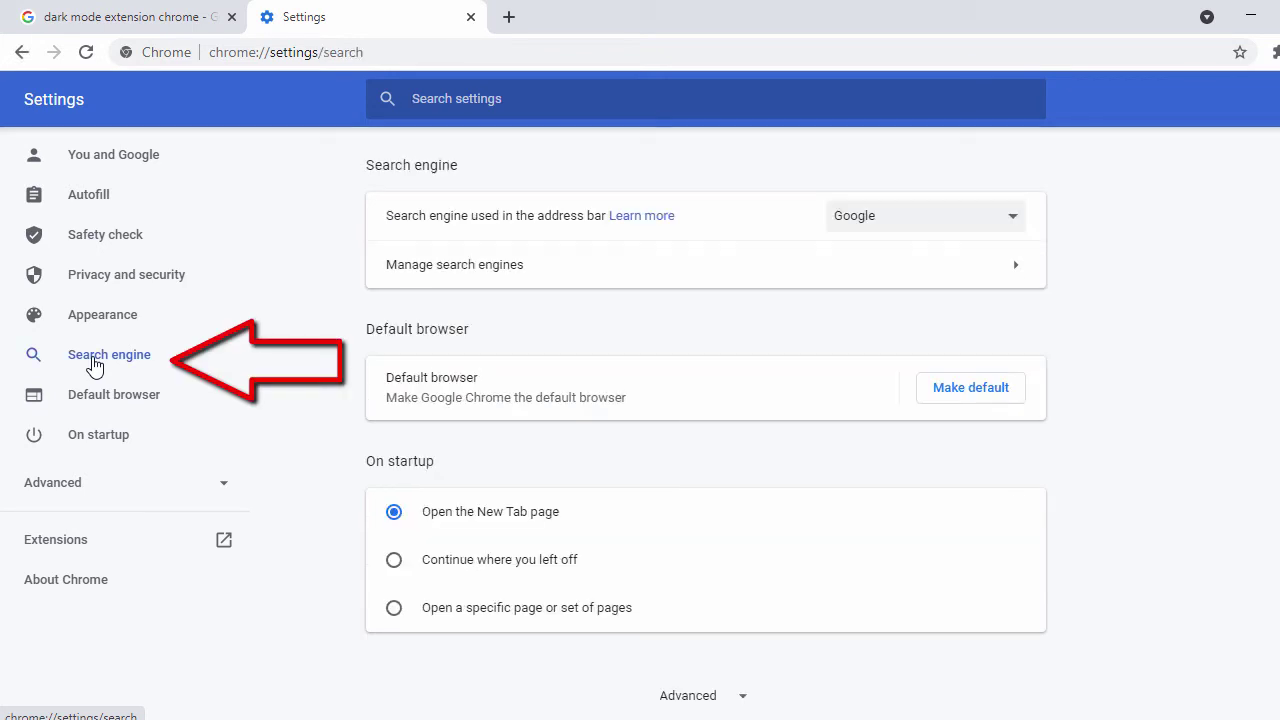
pyautogui.click(873, 222)
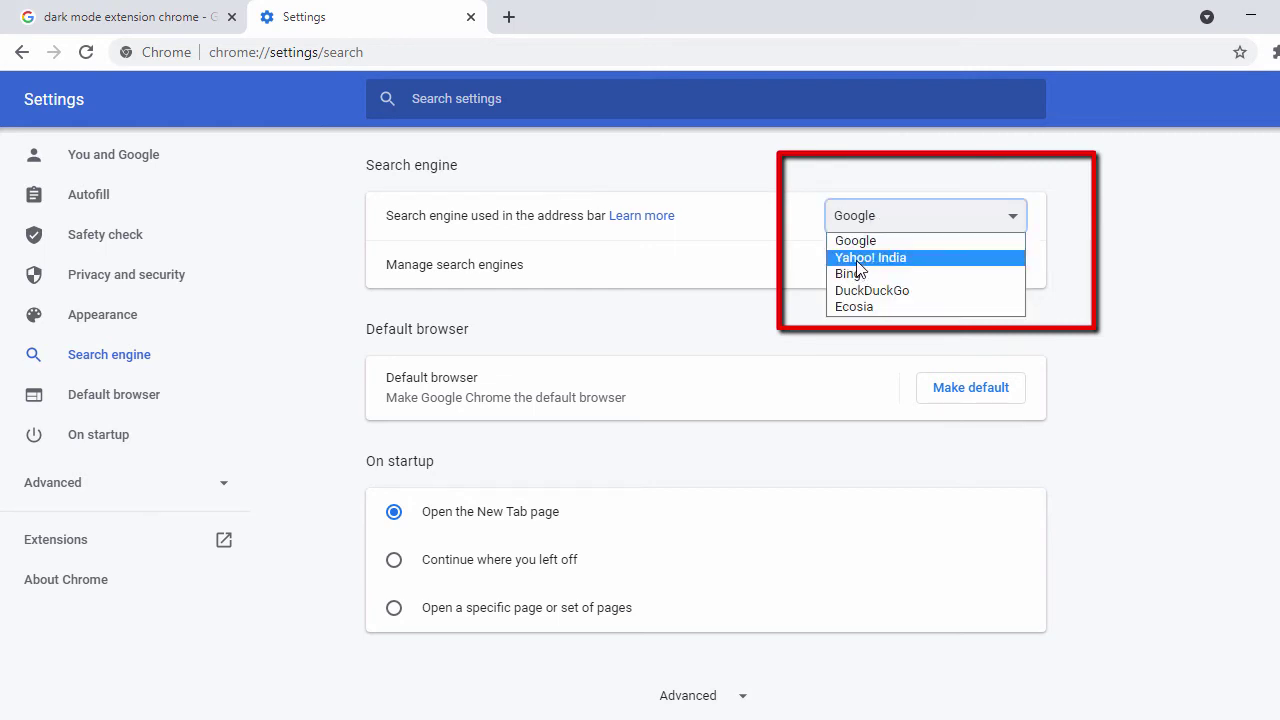
pyautogui.click(857, 261)
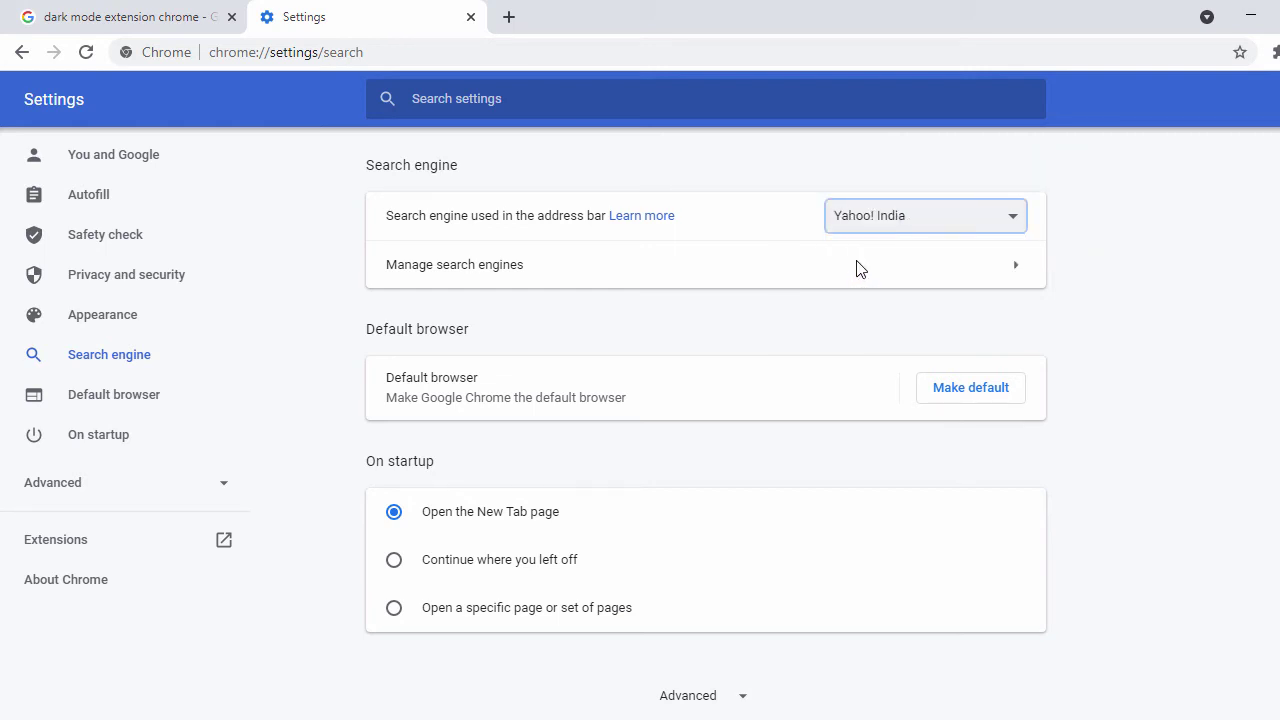
pyautogui.click(507, 17)
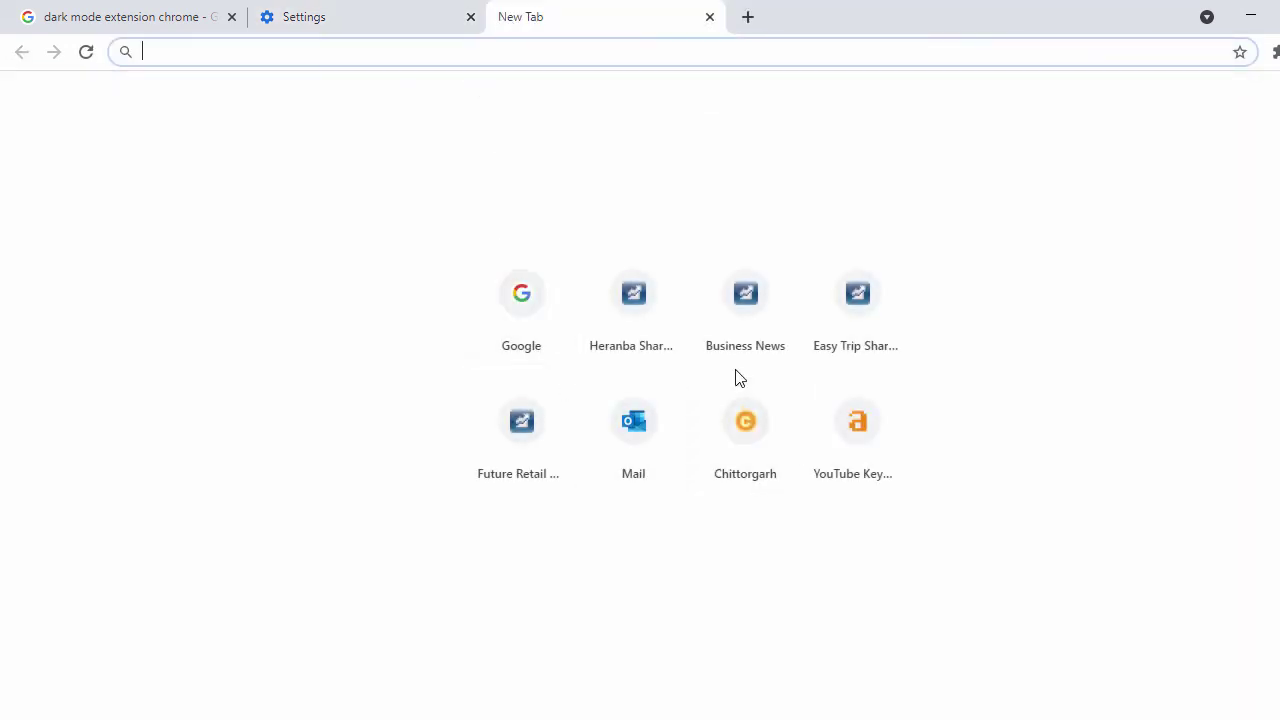
pyautogui.click(403, 16)
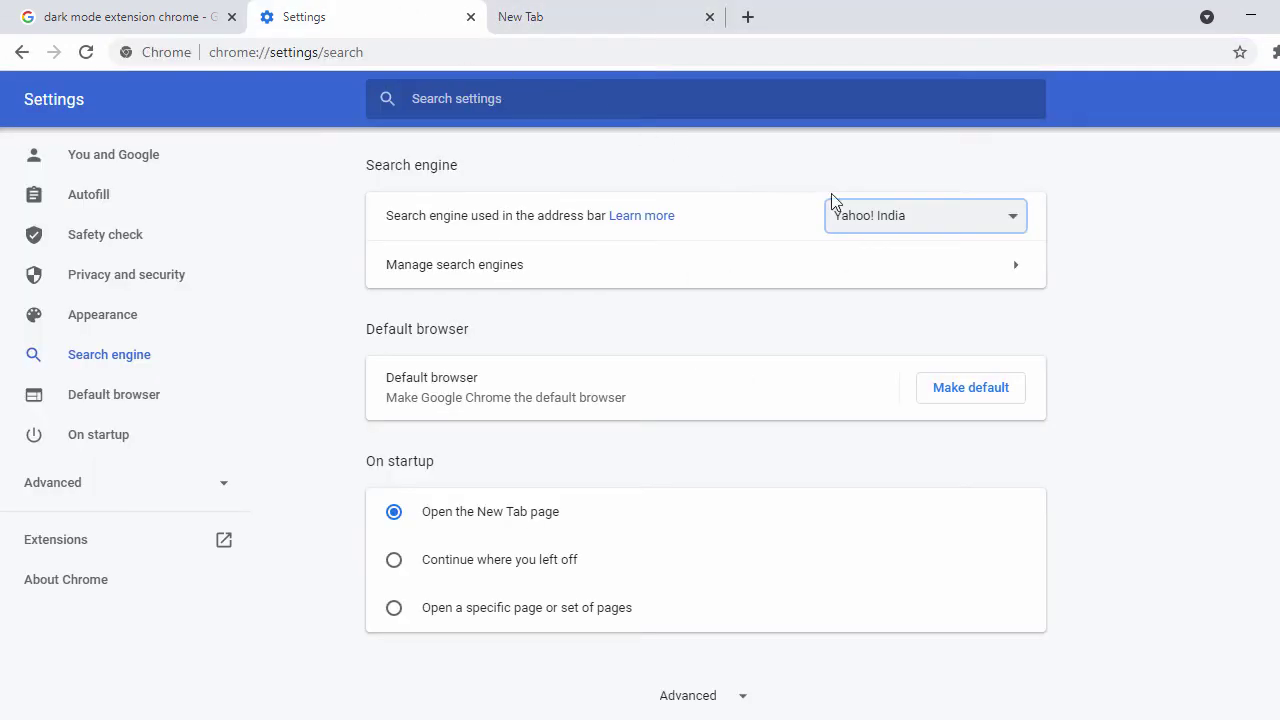
# Switch the search engine to Bing, check a new tab, then restore Google.
pyautogui.click(878, 227)
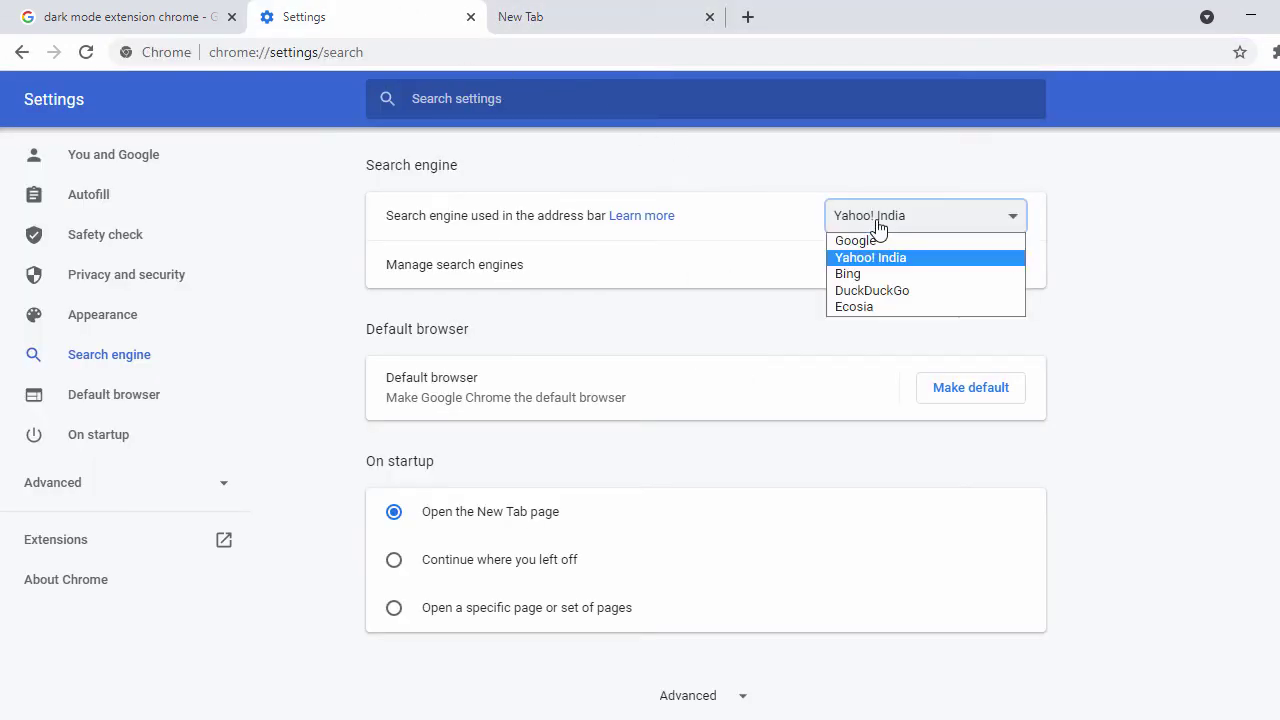
pyautogui.click(857, 283)
pyautogui.click(608, 19)
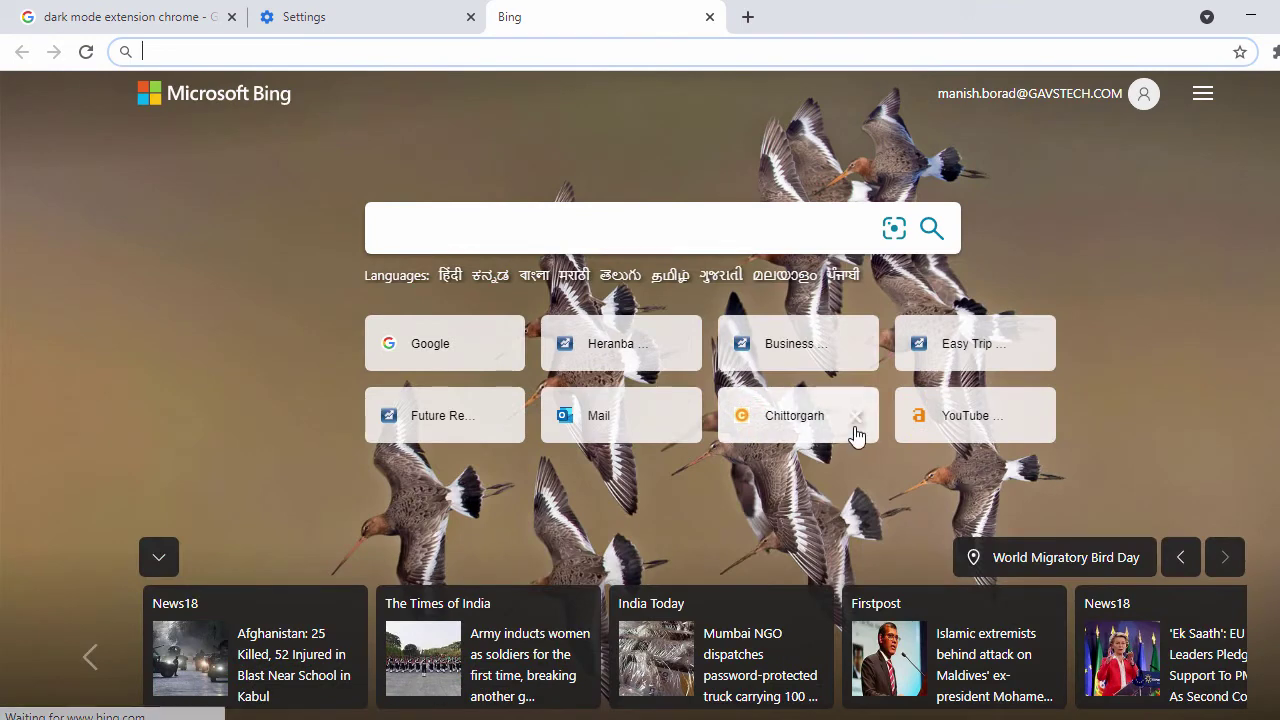
pyautogui.click(395, 8)
pyautogui.click(878, 236)
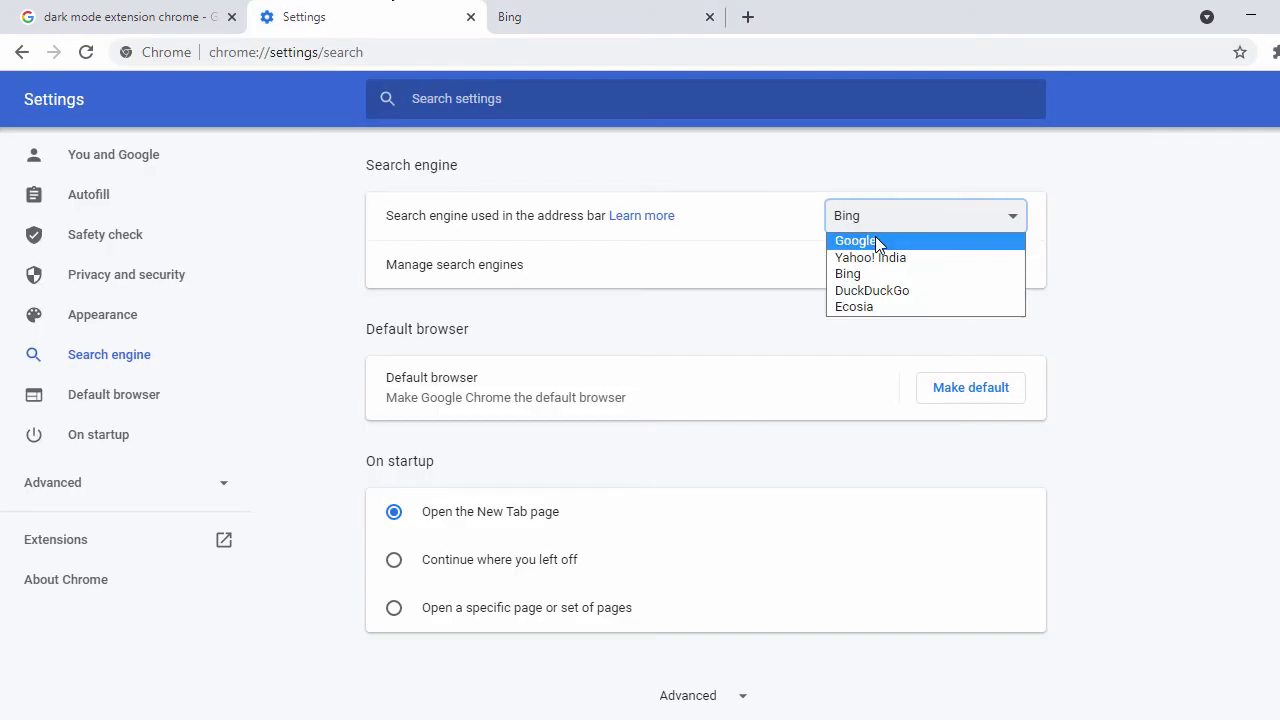
pyautogui.click(877, 241)
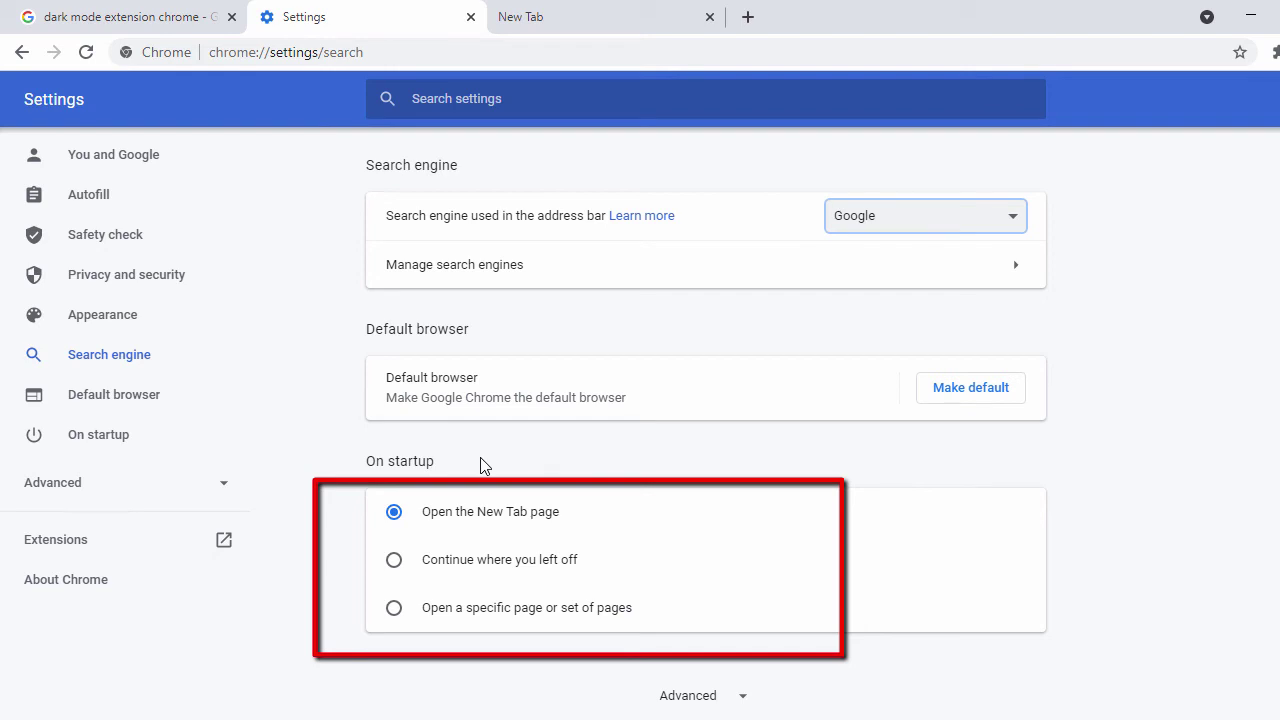
# Review the On startup options and go to the Default browser settings.
pyautogui.click(489, 567)
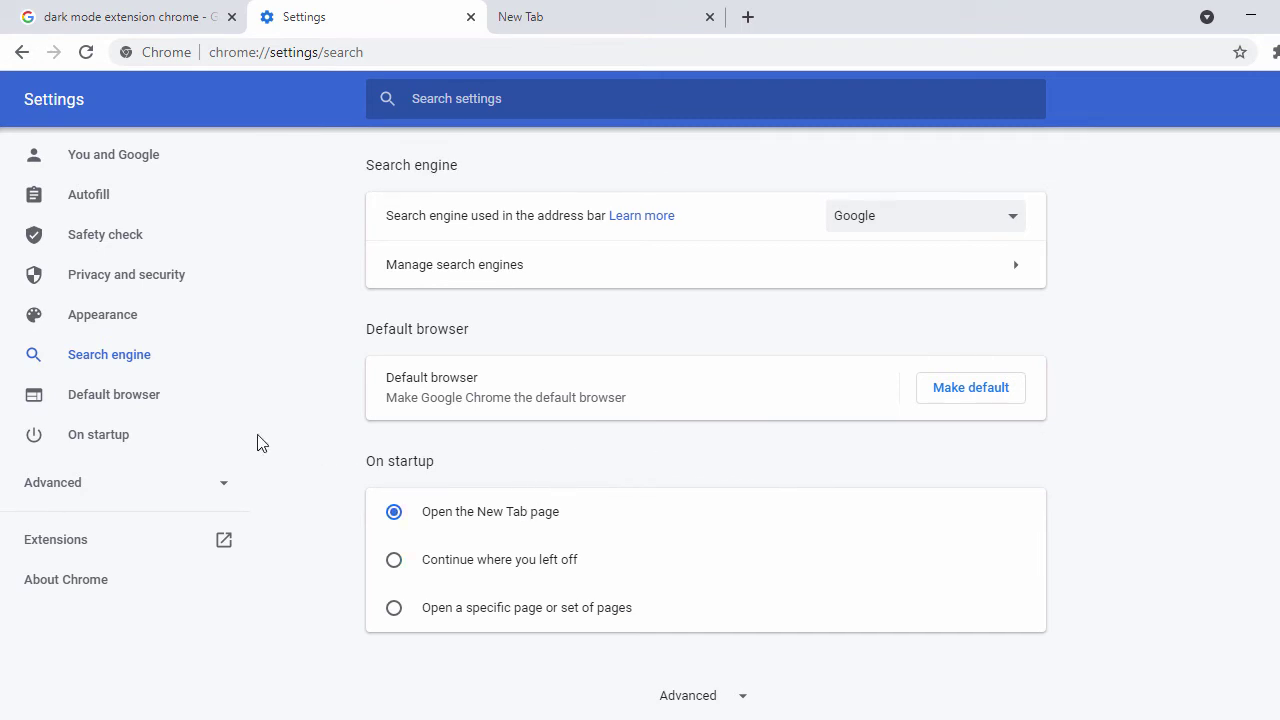
pyautogui.click(145, 400)
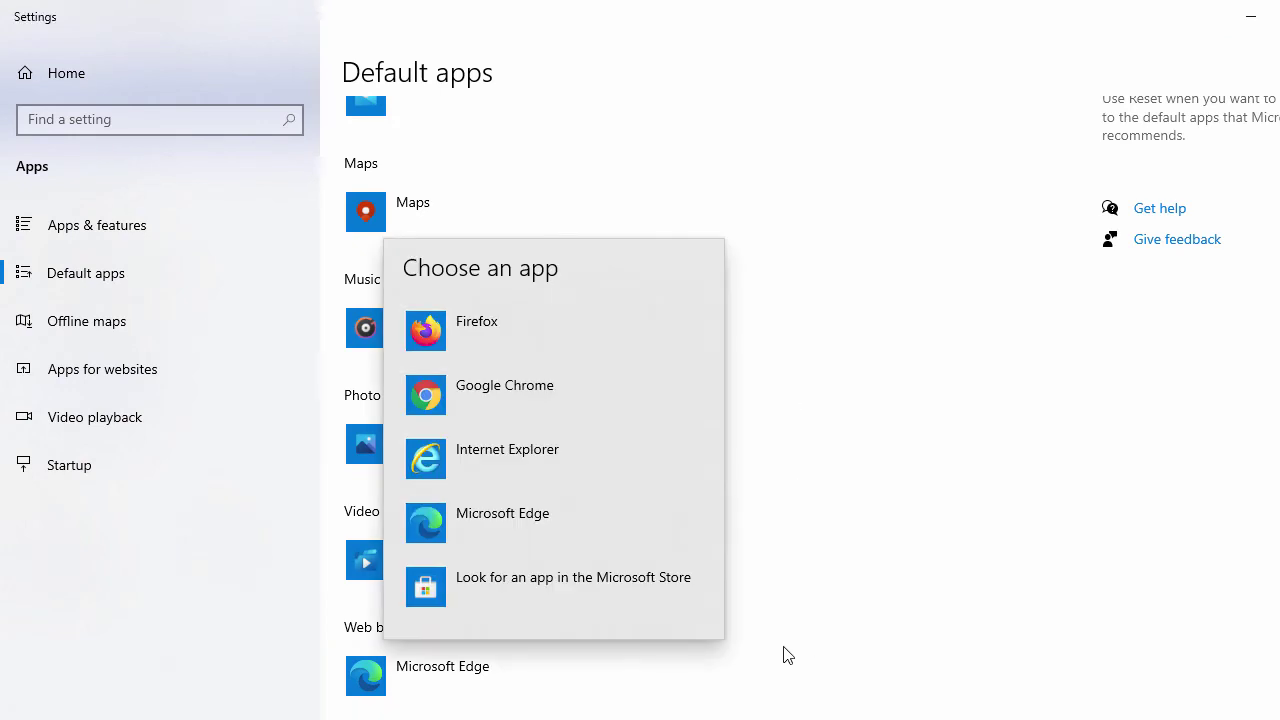
# Make Google Chrome the default web browser.
pyautogui.click(520, 403)
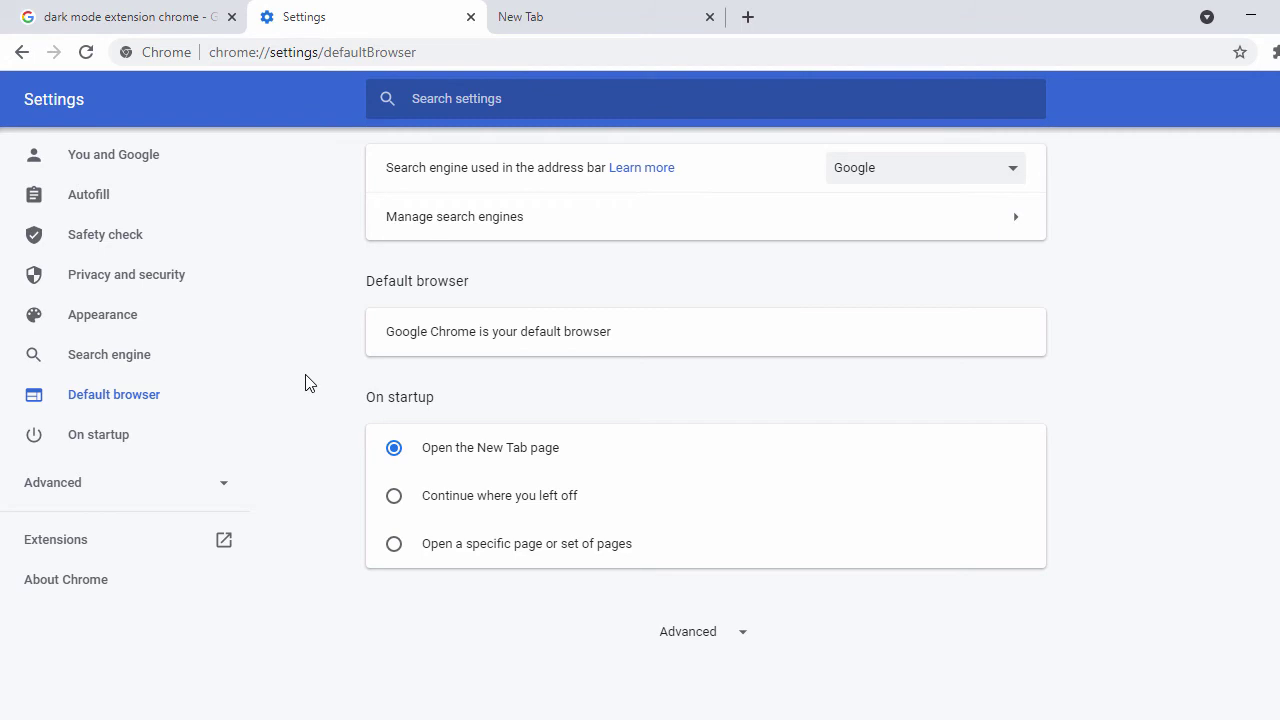
# Review Clear browsing data's Basic options and time ranges, then cancel without clearing.
pyautogui.click(193, 285)
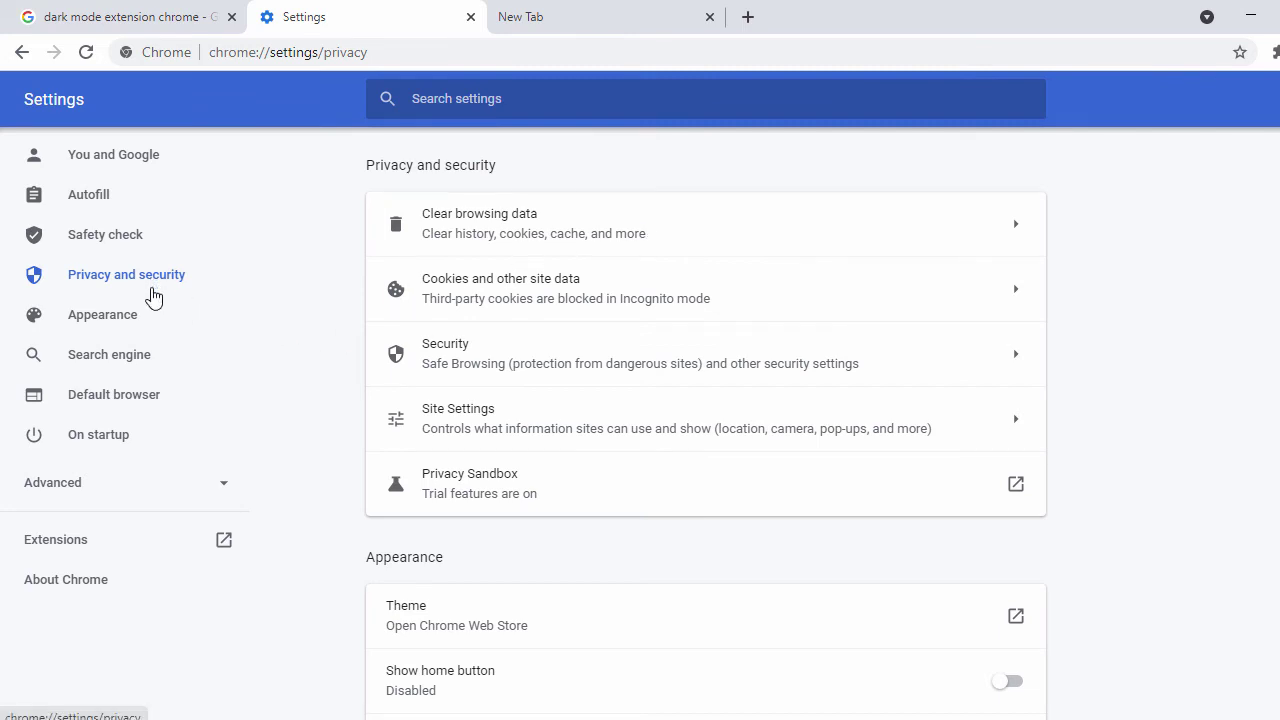
pyautogui.click(768, 229)
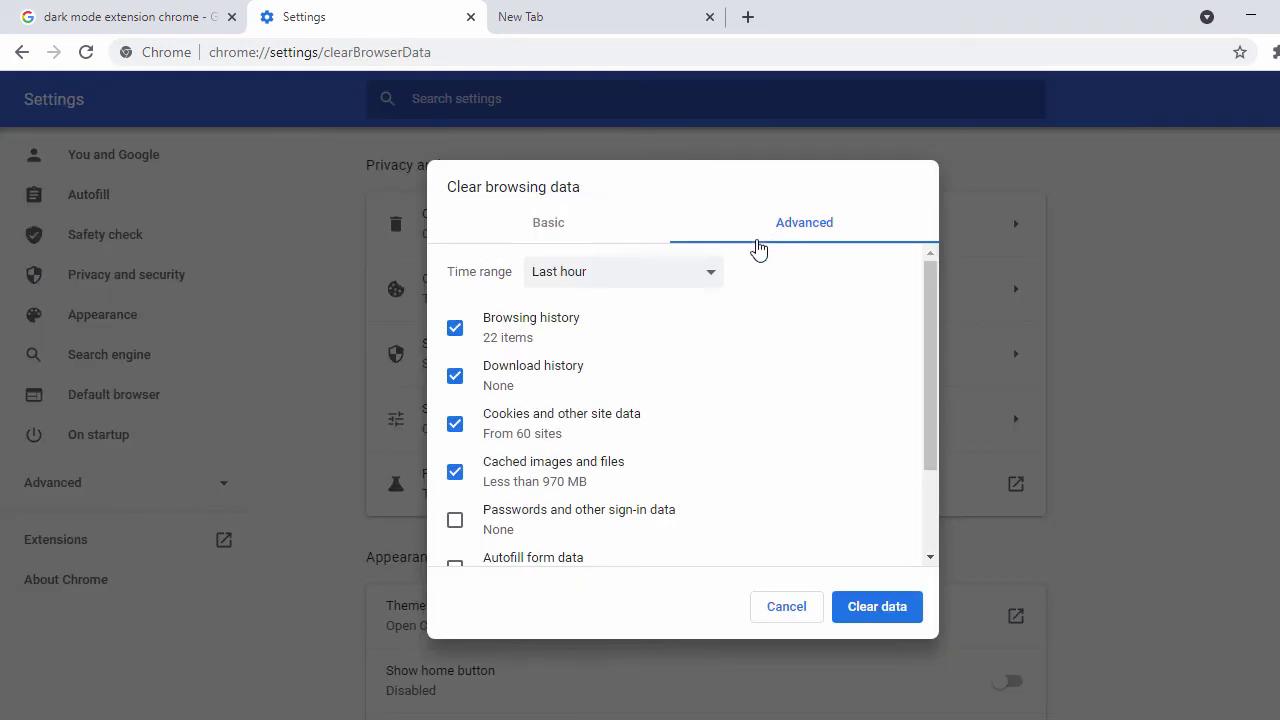
pyautogui.click(555, 231)
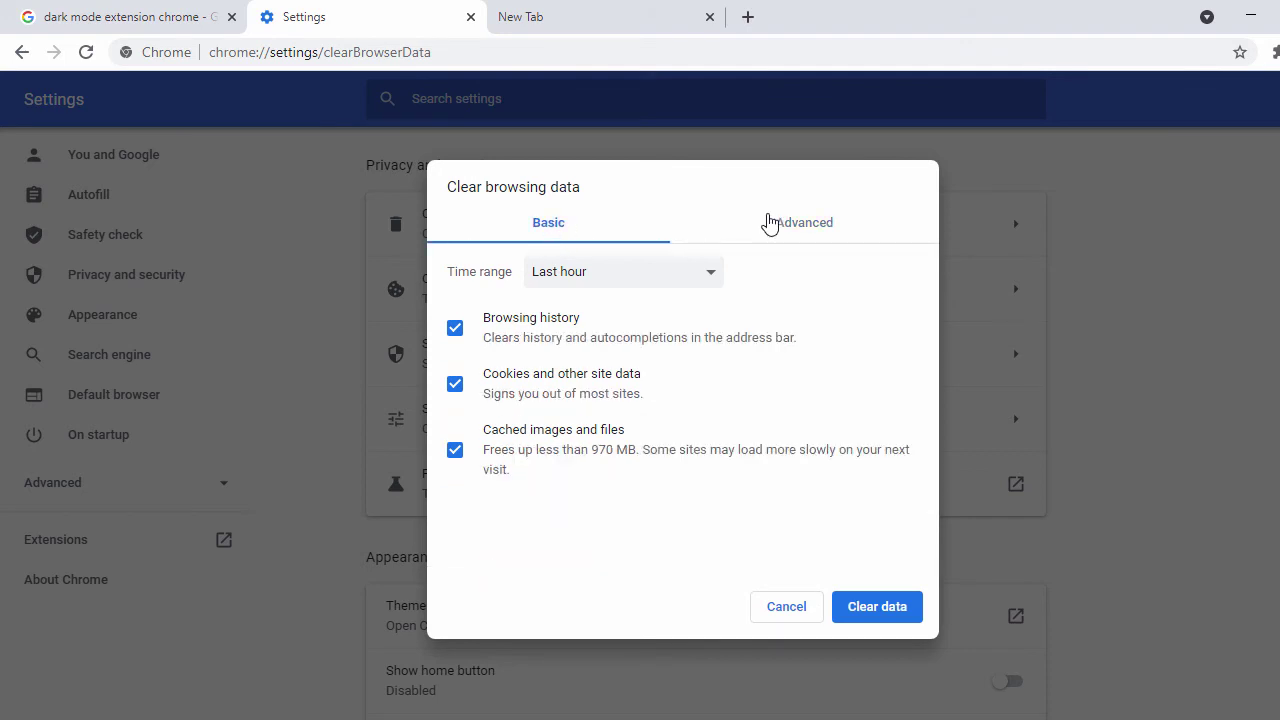
pyautogui.click(680, 281)
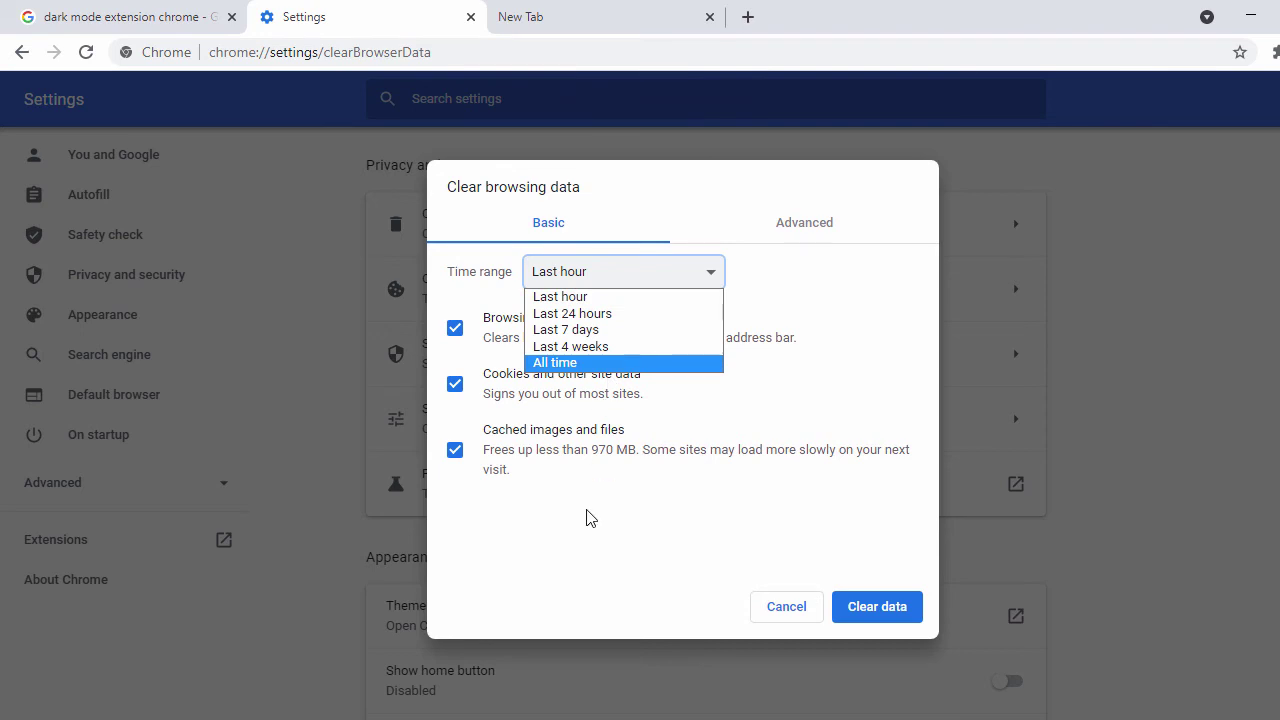
pyautogui.click(586, 543)
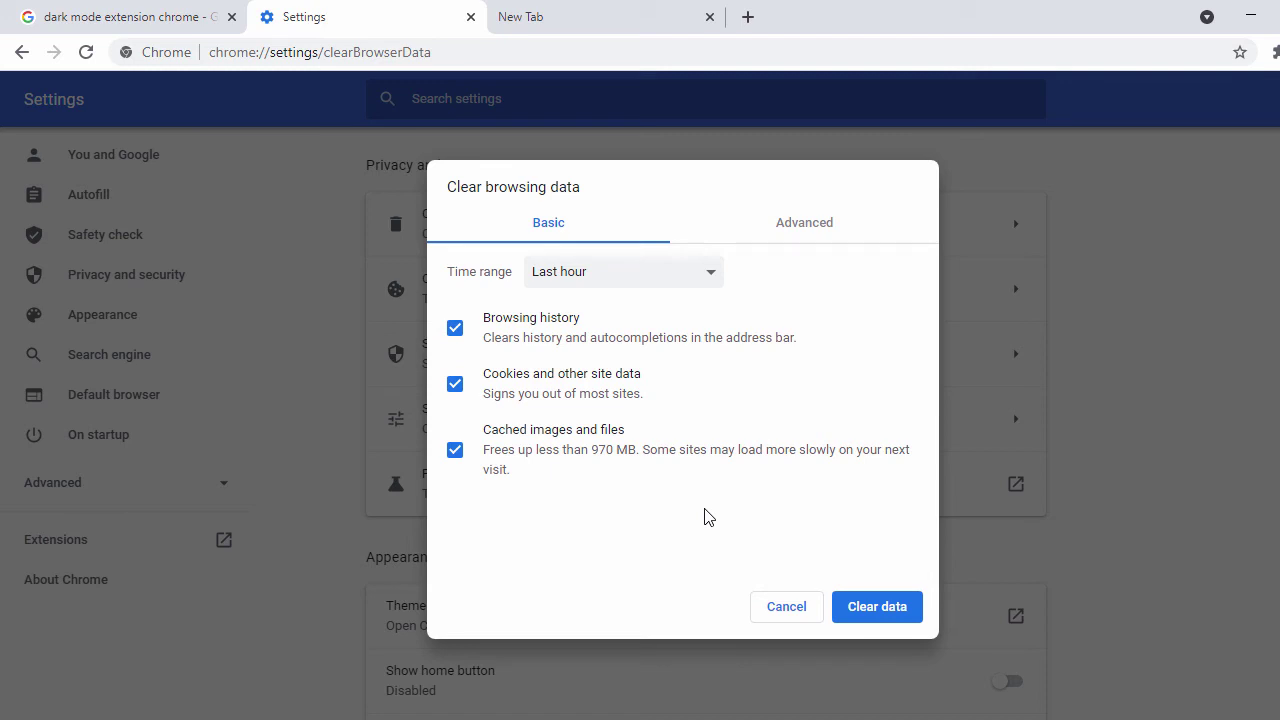
pyautogui.click(785, 617)
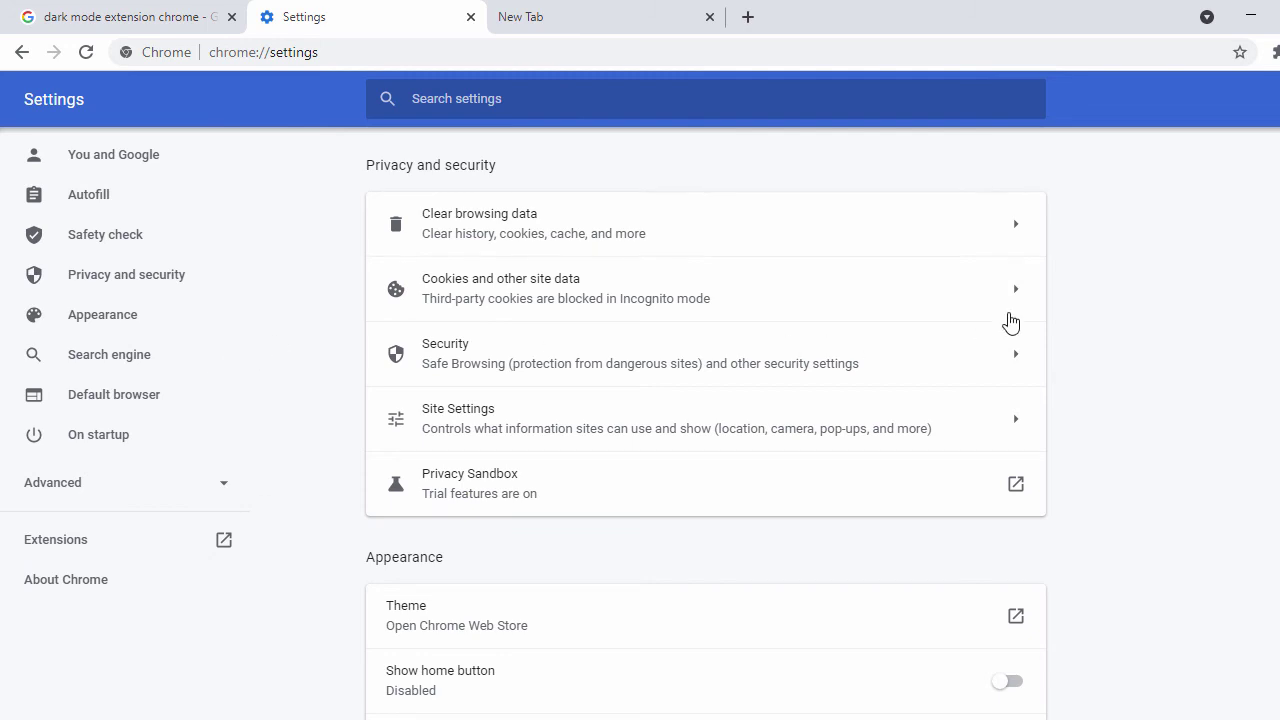
# Expand Chrome's Advanced settings and scroll down past spell check to the Downloads section.
pyautogui.scroll(-8, 1080, 323)
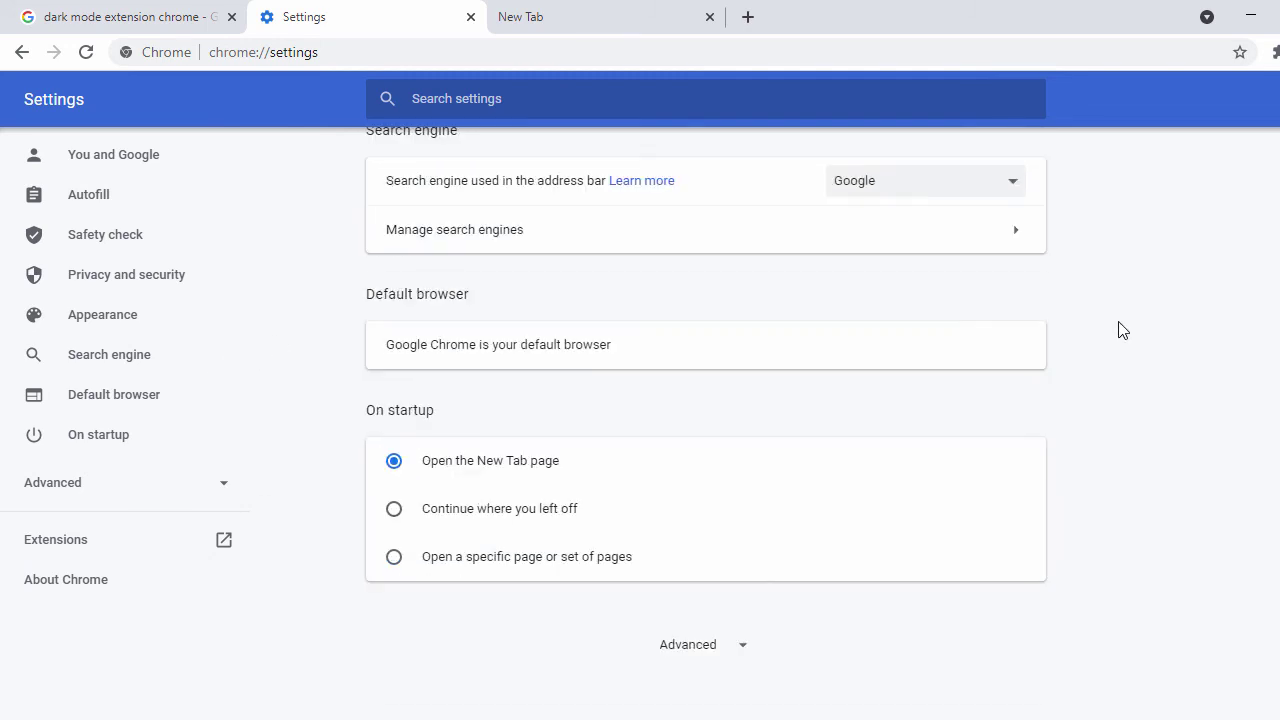
pyautogui.click(688, 647)
pyautogui.scroll(-3, 1075, 485)
pyautogui.scroll(3, 1080, 478)
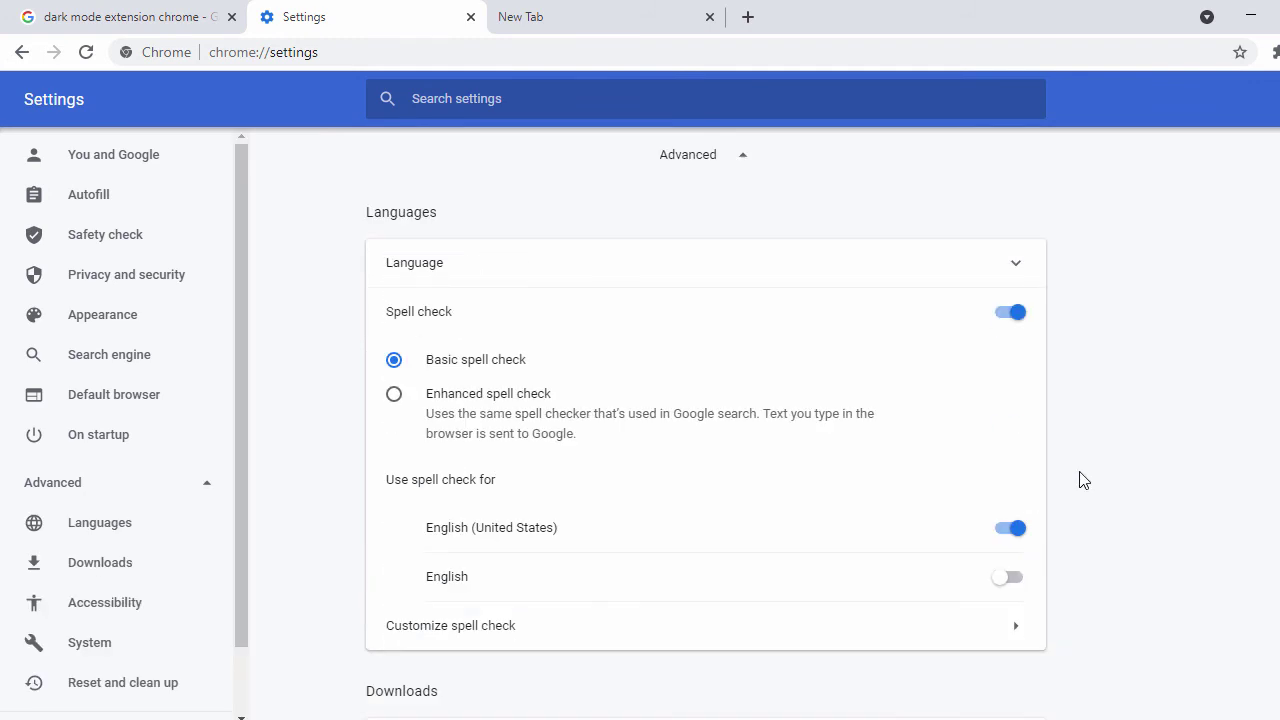
pyautogui.scroll(-1, 1080, 480)
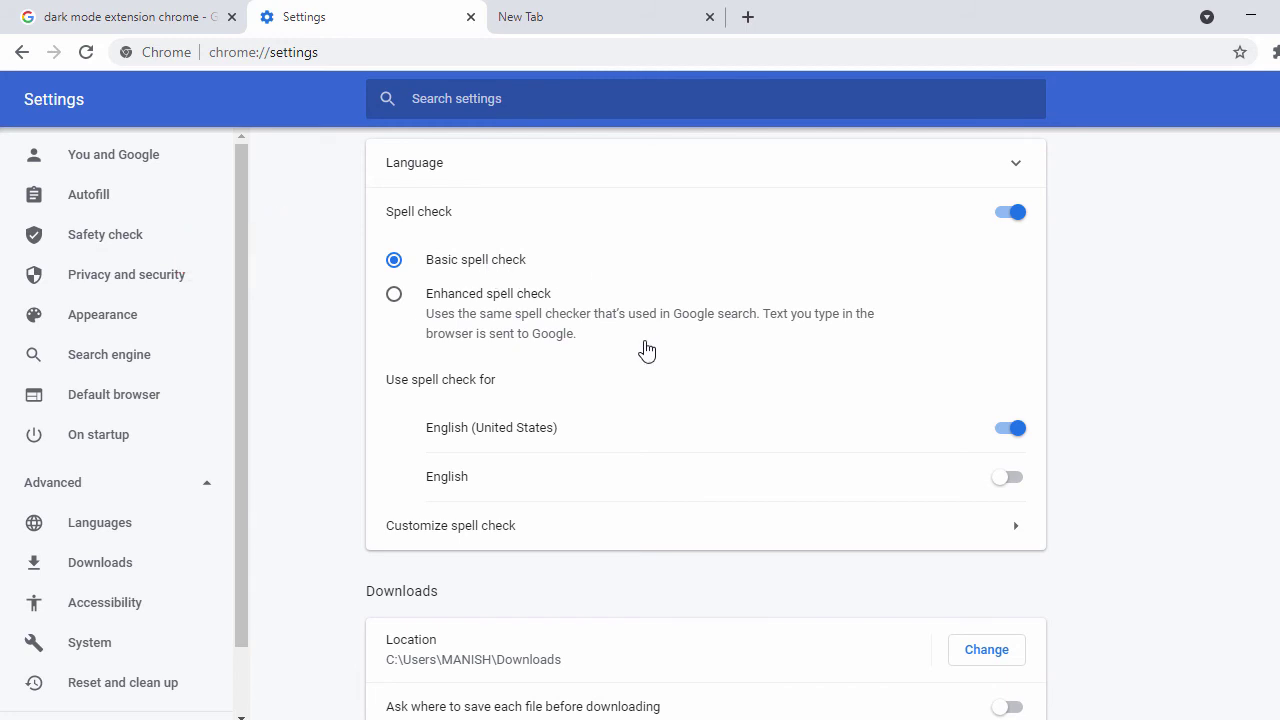
pyautogui.scroll(-1, 645, 349)
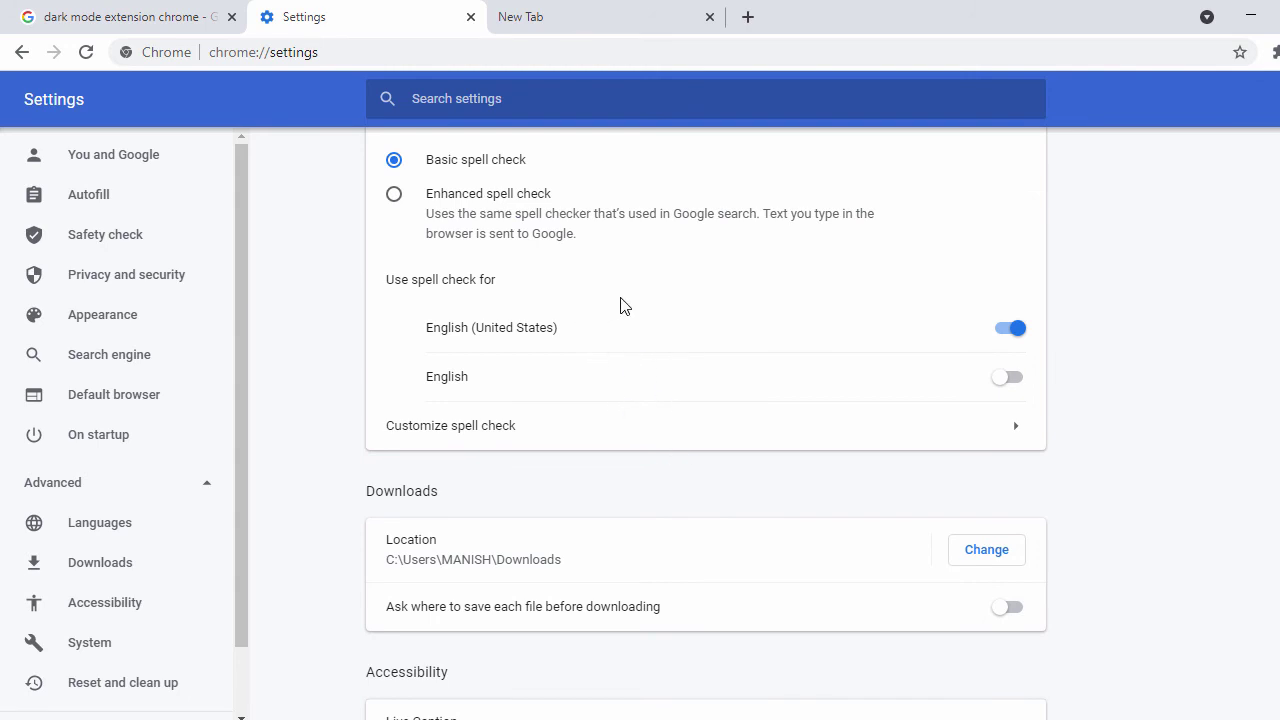
pyautogui.scroll(-1, 620, 306)
pyautogui.scroll(-1, 617, 314)
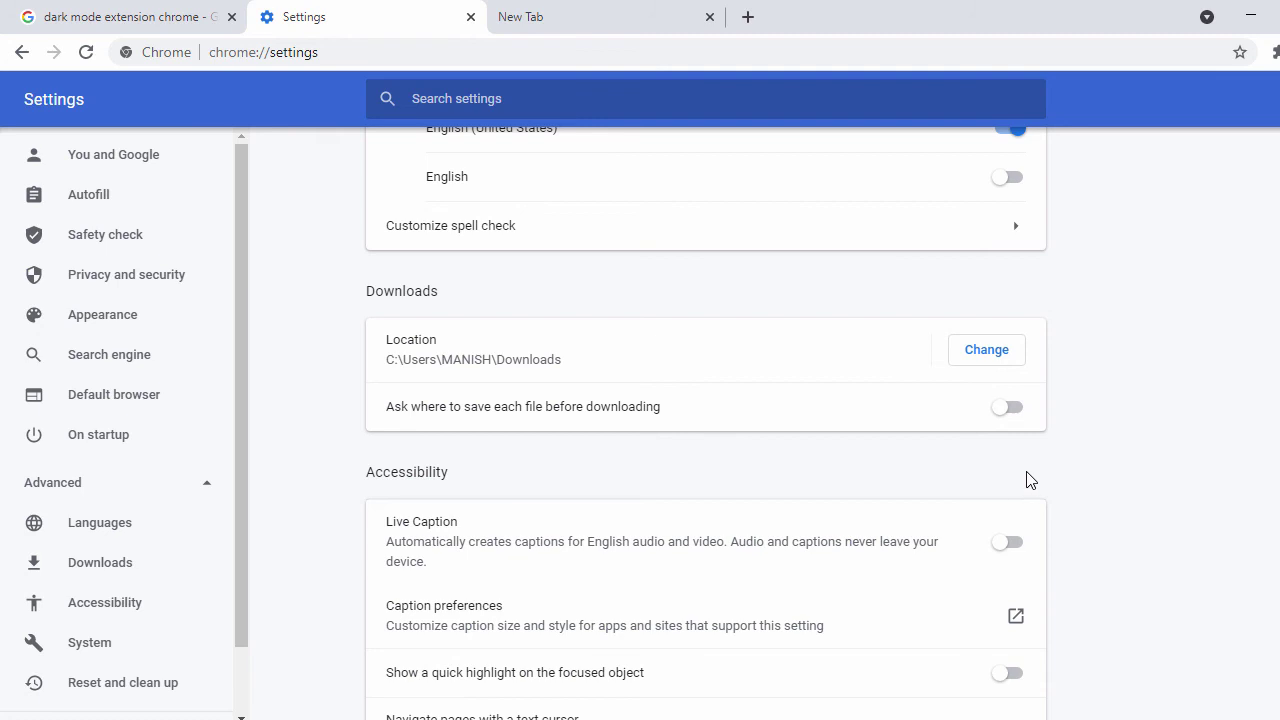
pyautogui.click(987, 352)
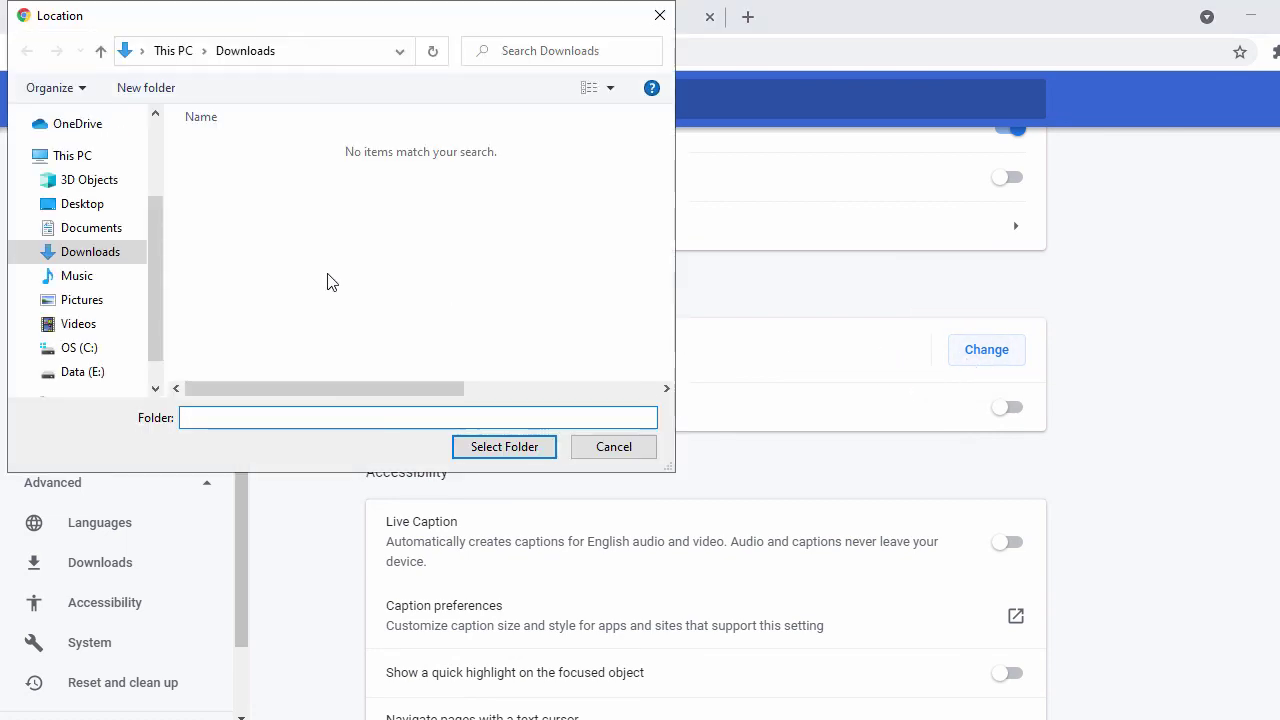
pyautogui.click(76, 157)
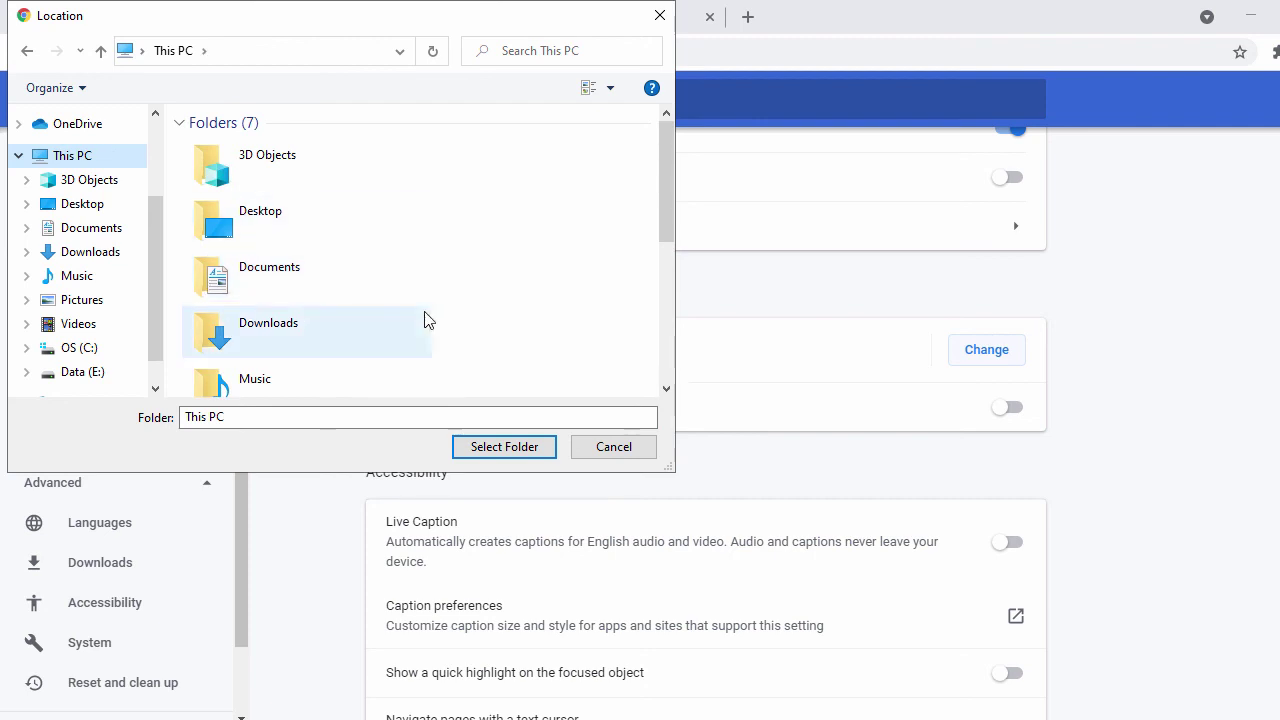
pyautogui.scroll(-3, 465, 290)
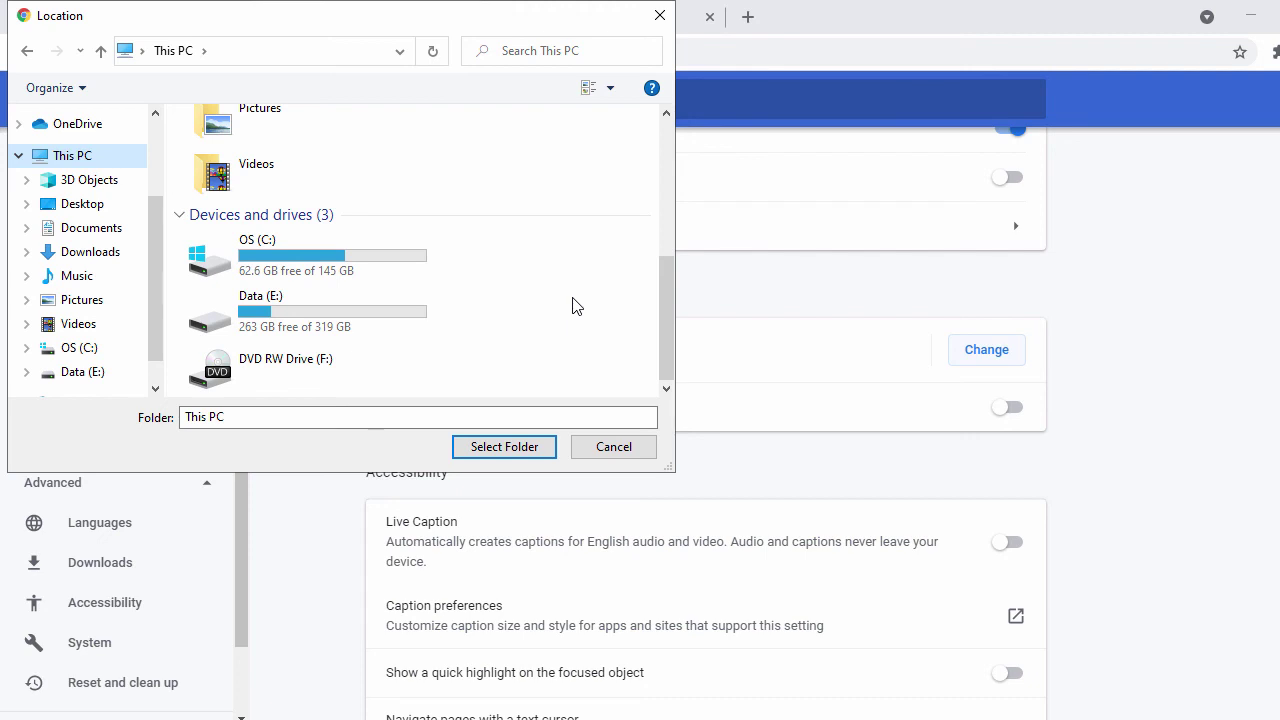
pyautogui.click(613, 447)
pyautogui.scroll(-1, 1165, 491)
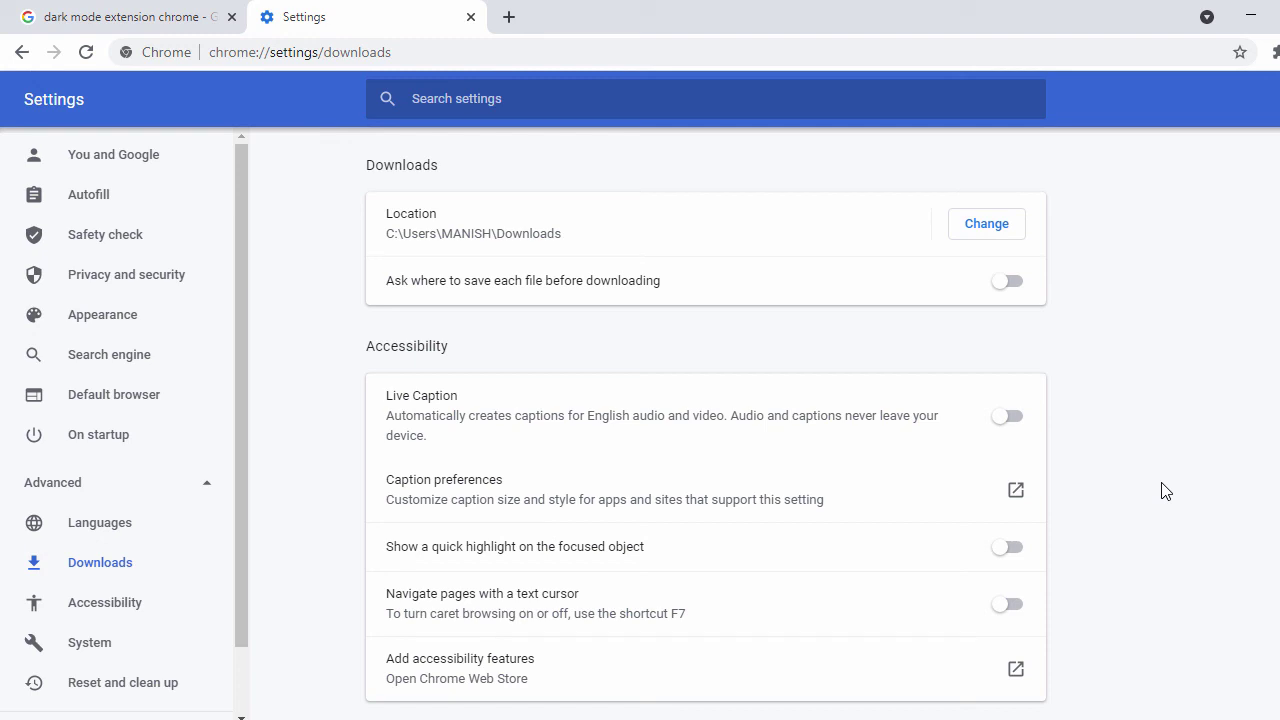
# In a new tab, search Google for 'chrome extensions'.
pyautogui.click(514, 24)
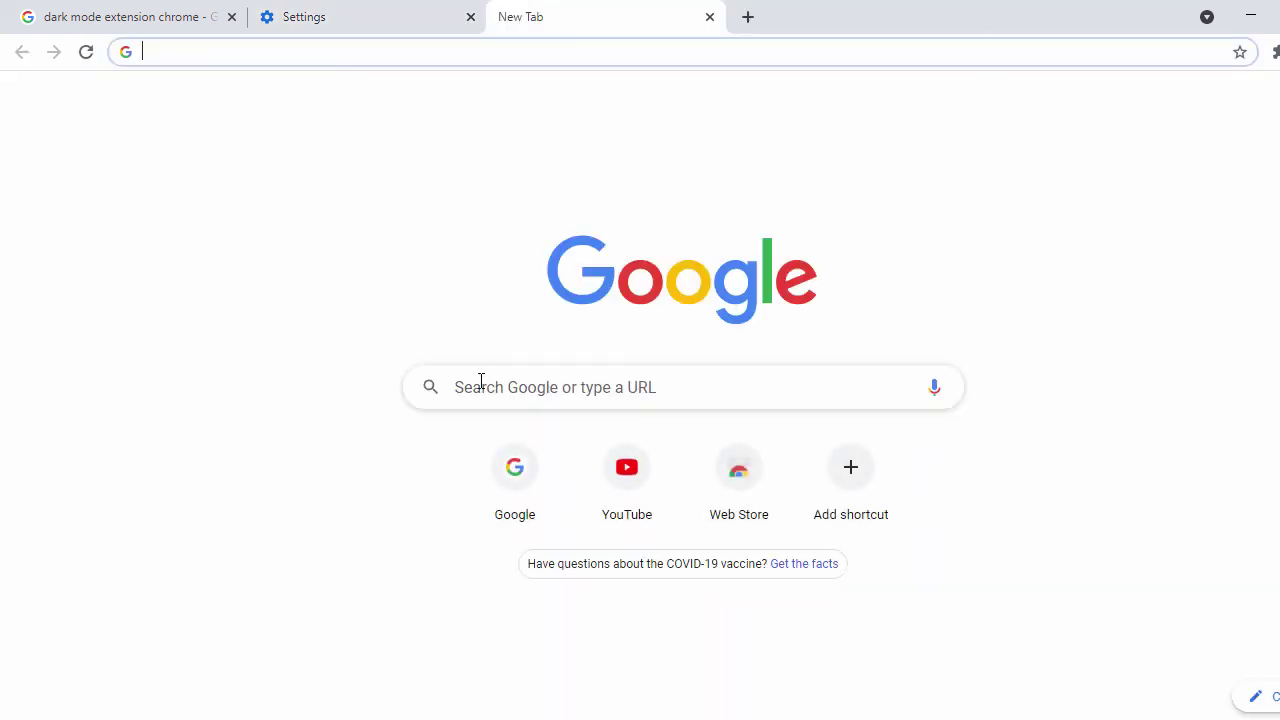
pyautogui.click(496, 392)
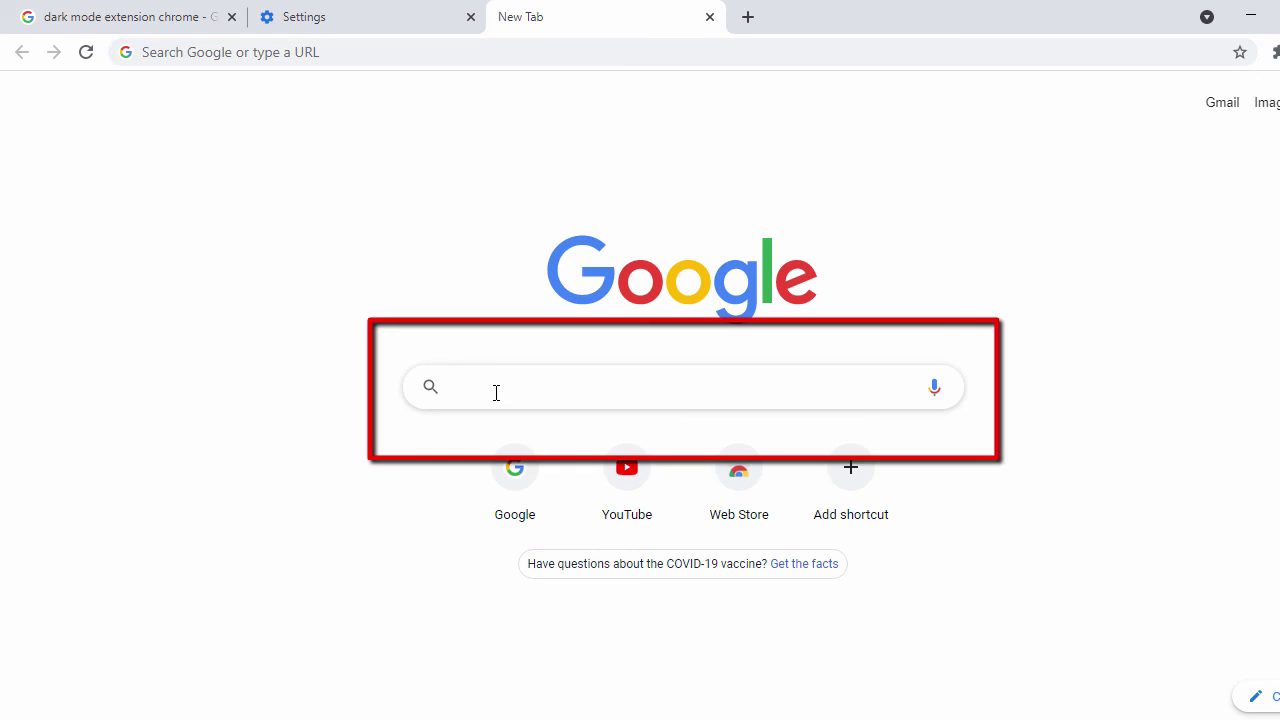
pyautogui.write('chrome extensions')
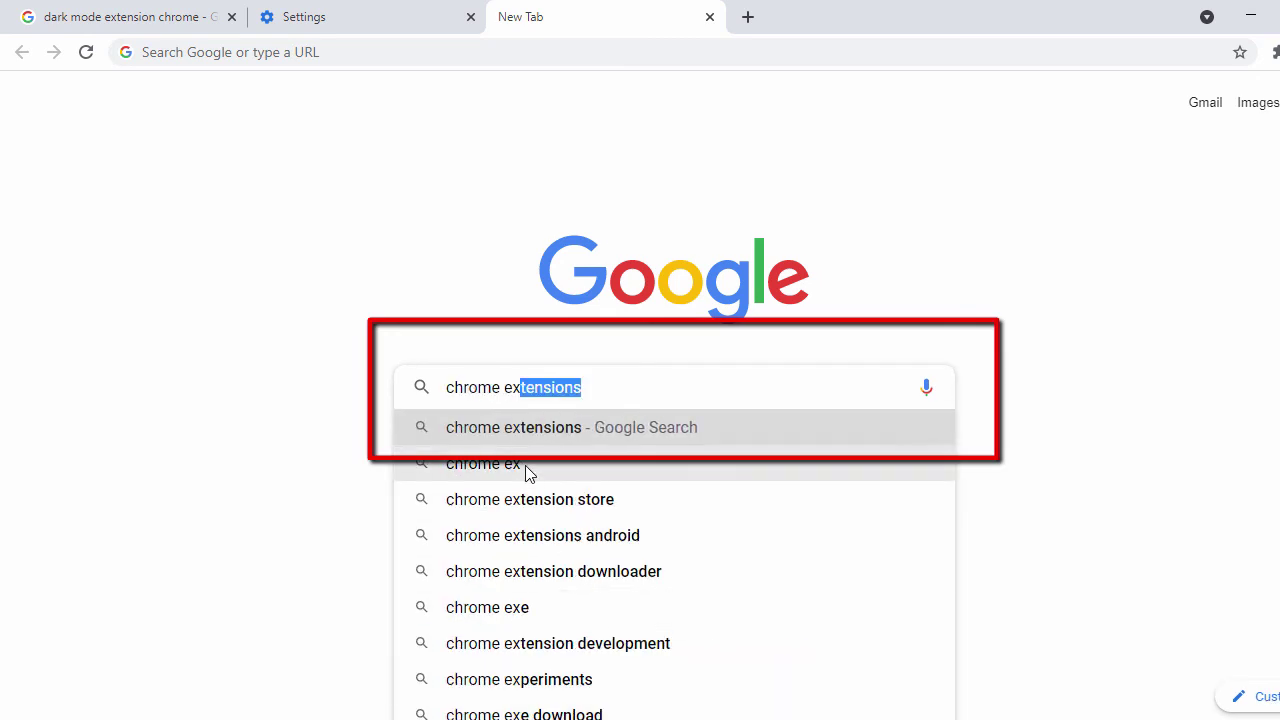
pyautogui.click(540, 435)
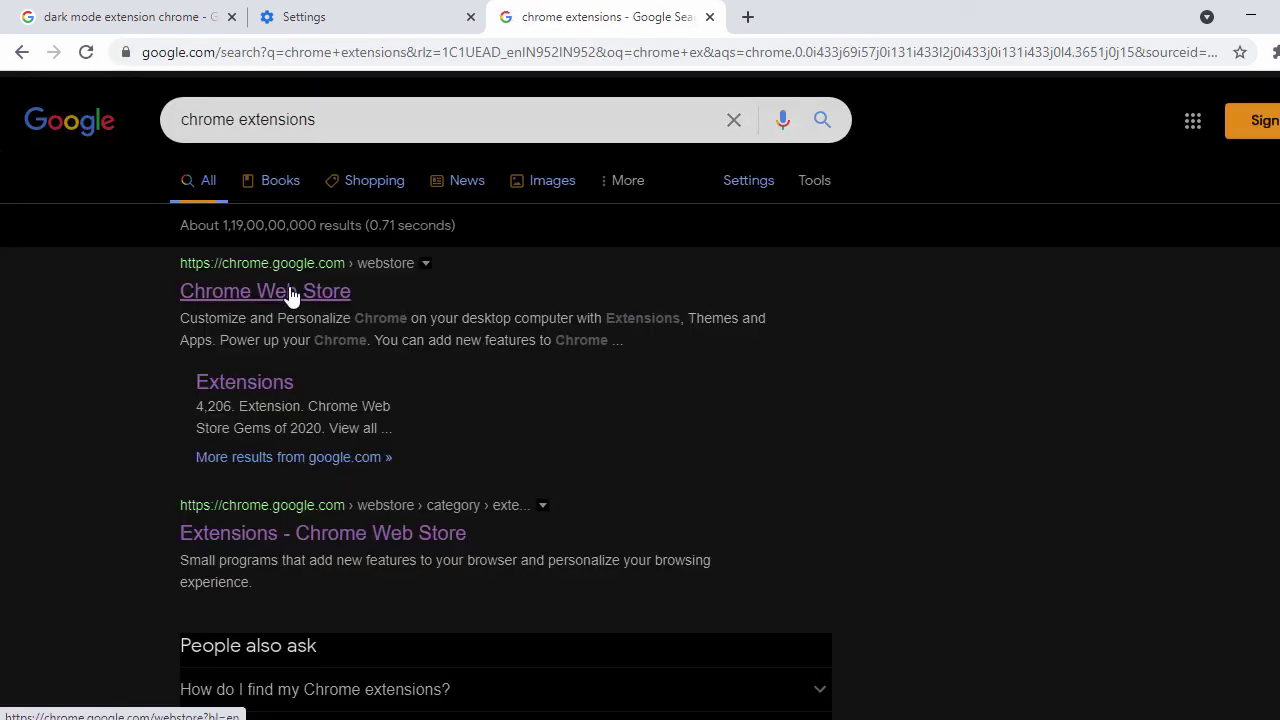
# Open the Chrome Web Store Extensions page and browse recommended extensions like Google Translate.
pyautogui.click(292, 292)
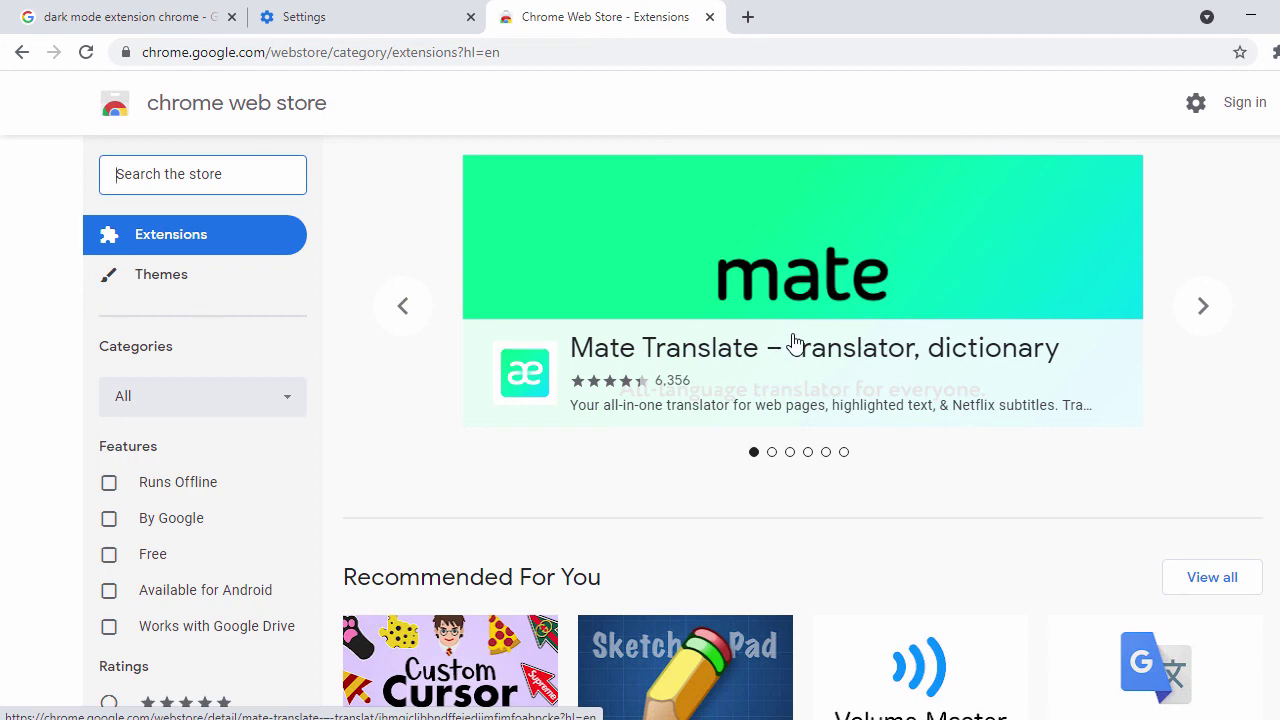
pyautogui.scroll(-3, 785, 350)
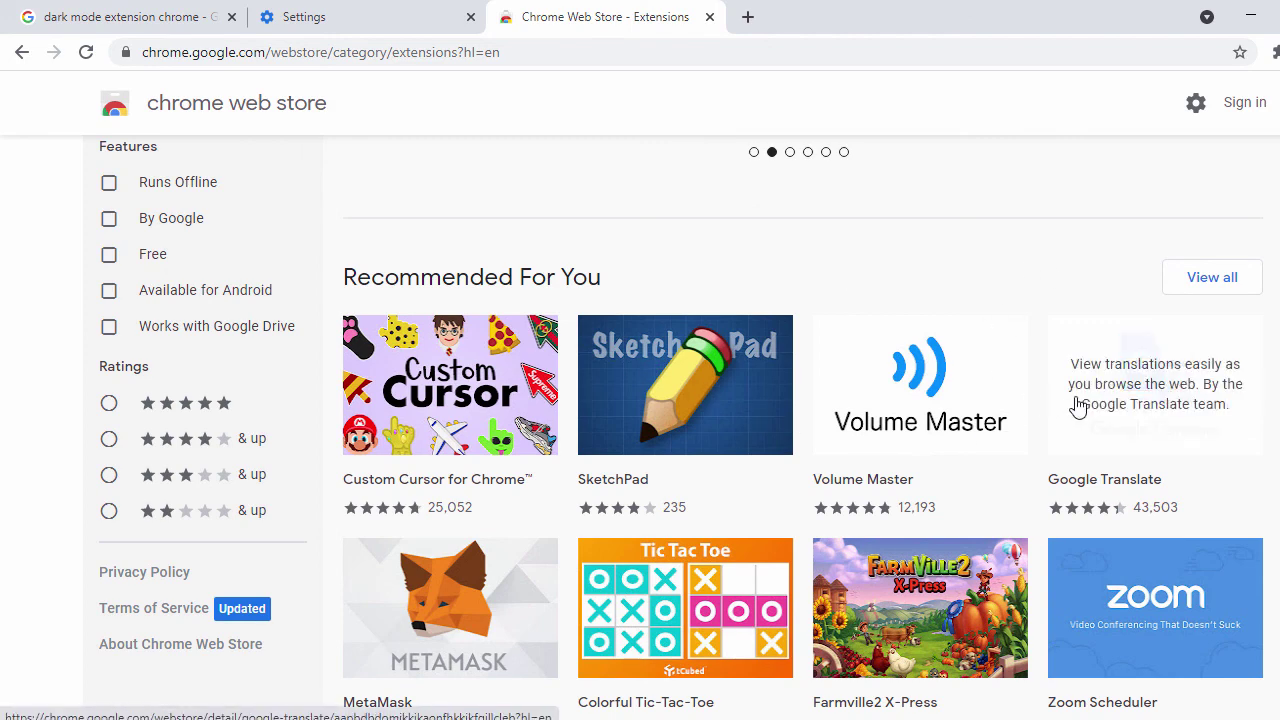
pyautogui.scroll(3, 1155, 420)
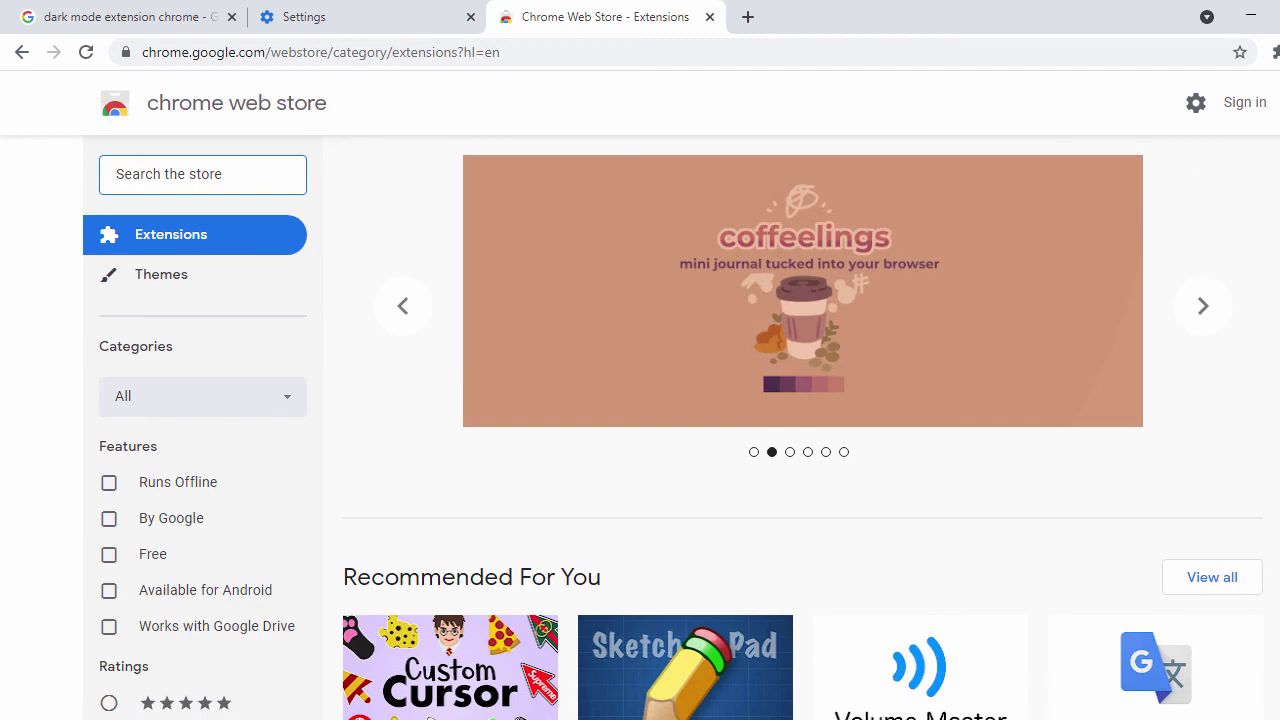
pyautogui.scroll(-2, 1223, 554)
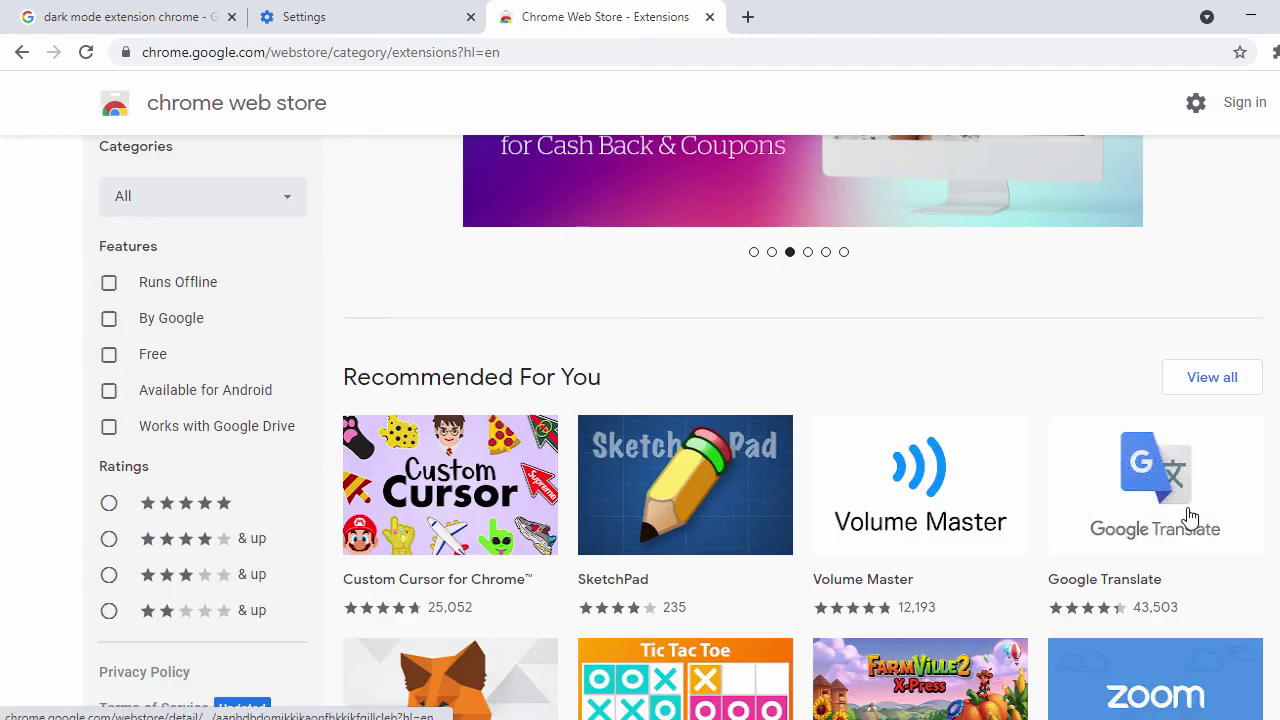
pyautogui.scroll(2, 678, 392)
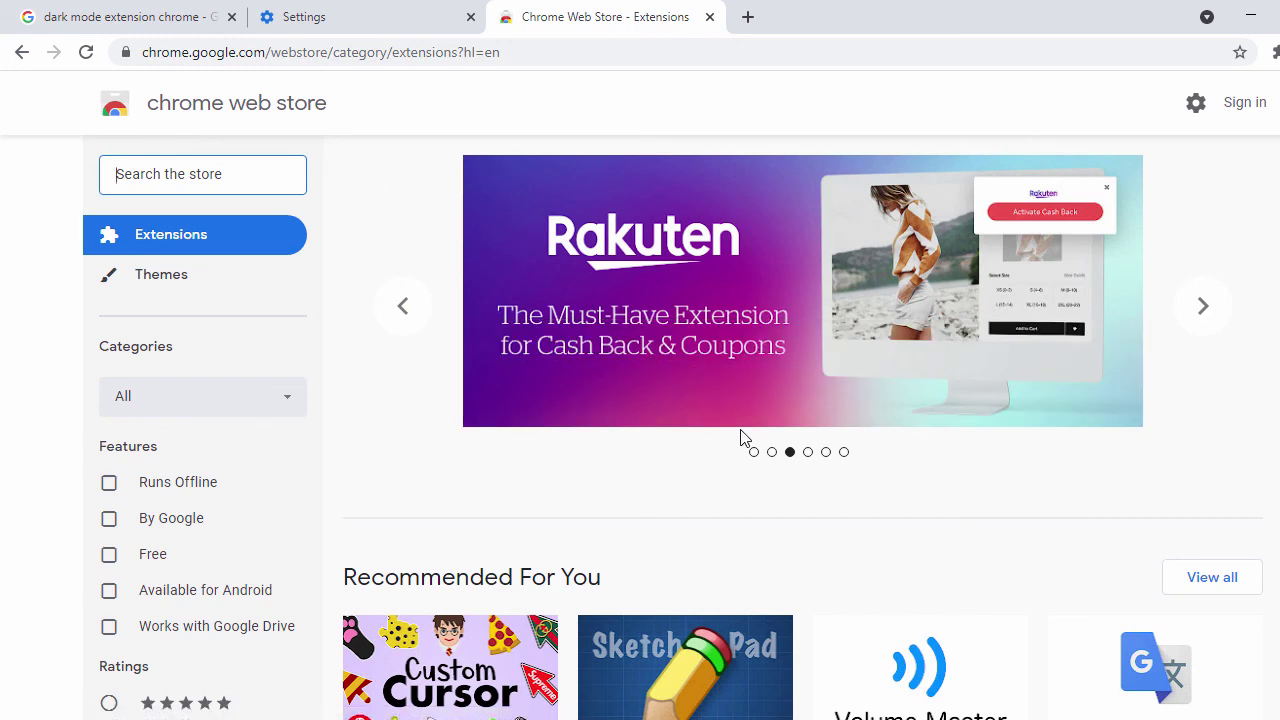
pyautogui.scroll(-2, 741, 437)
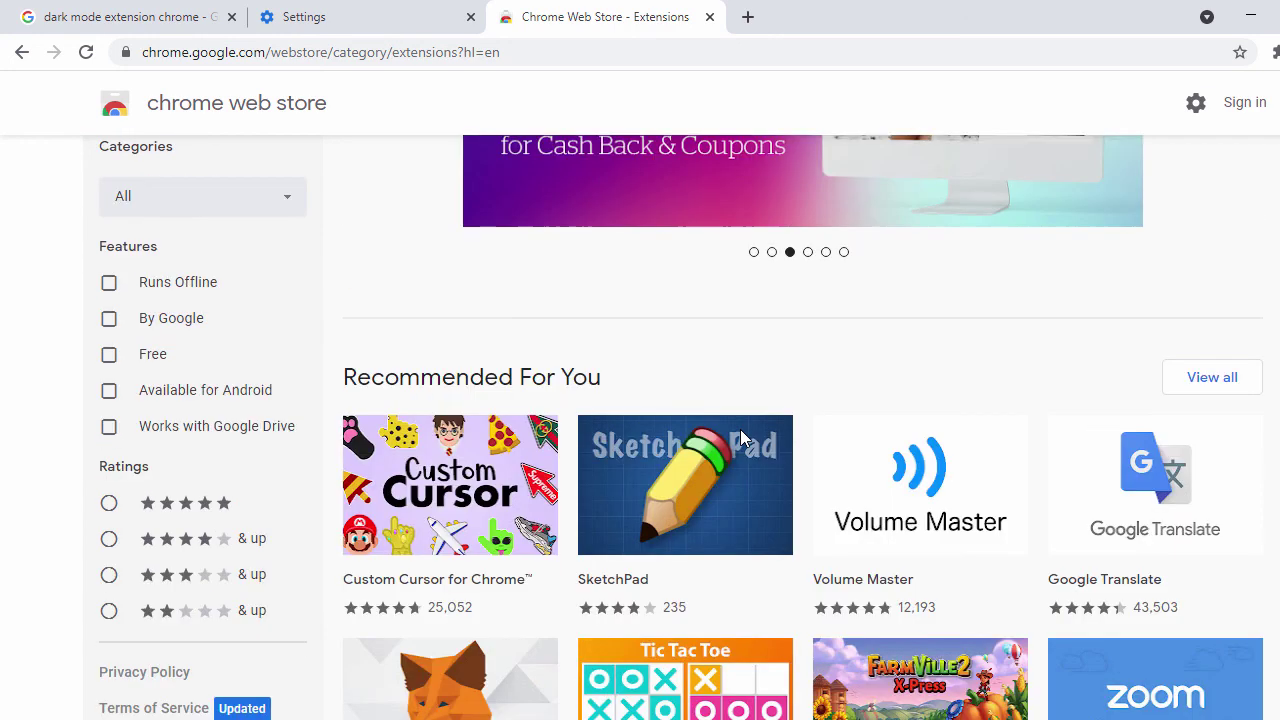
pyautogui.scroll(2, 741, 437)
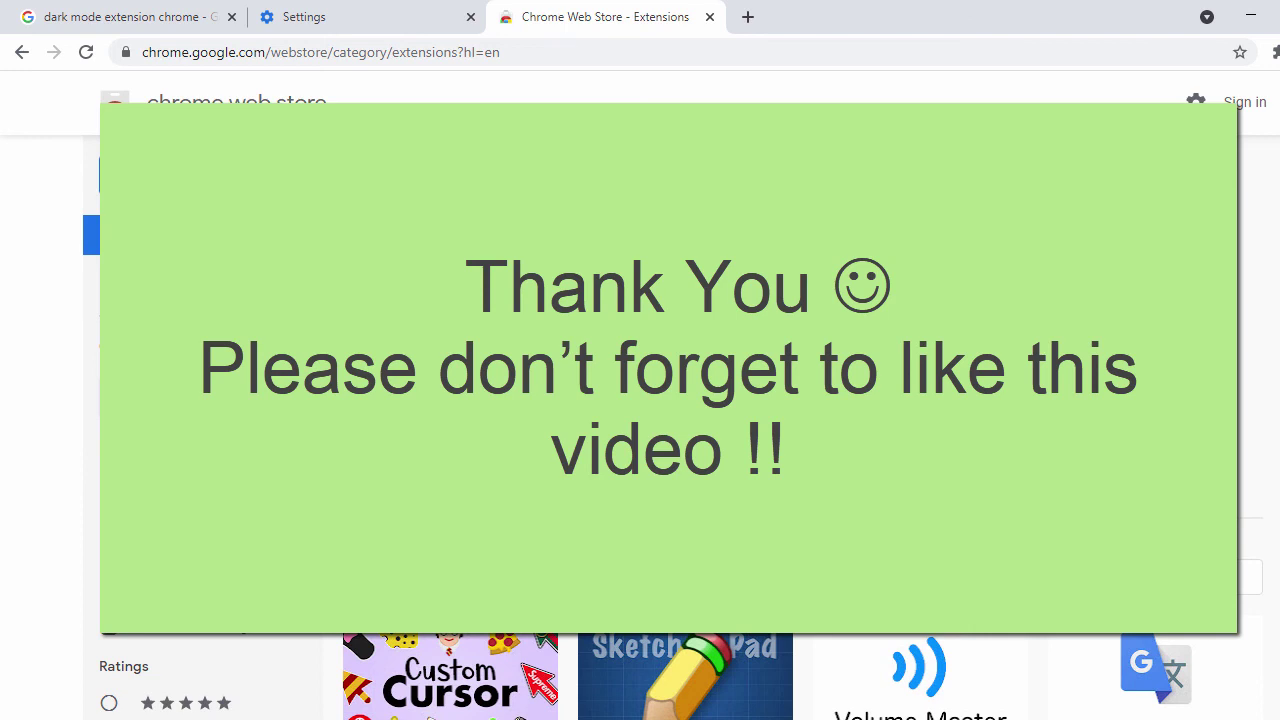